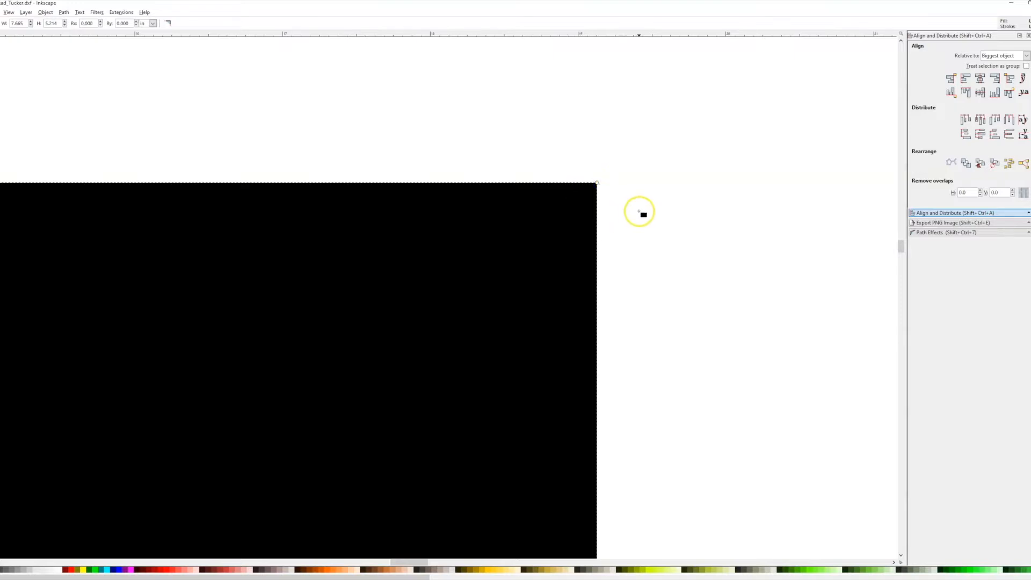
- Try to round the upper-right corner of the black rectangle with its corner handle
{"action": "scroll", "coordinate": [642, 210], "scroll_direction": "down", "scroll_amount": 4}
{"action": "scroll", "coordinate": [626, 207], "scroll_direction": "up", "scroll_amount": 2}
{"action": "scroll", "coordinate": [629, 200], "scroll_direction": "down", "scroll_amount": 2}
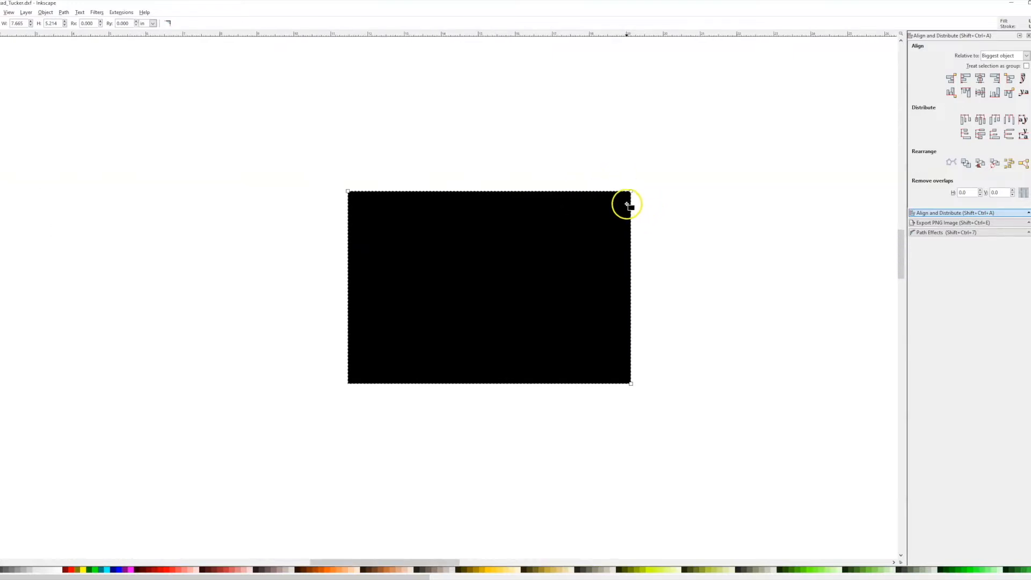
{"action": "scroll", "coordinate": [632, 194], "scroll_direction": "up", "scroll_amount": 3}
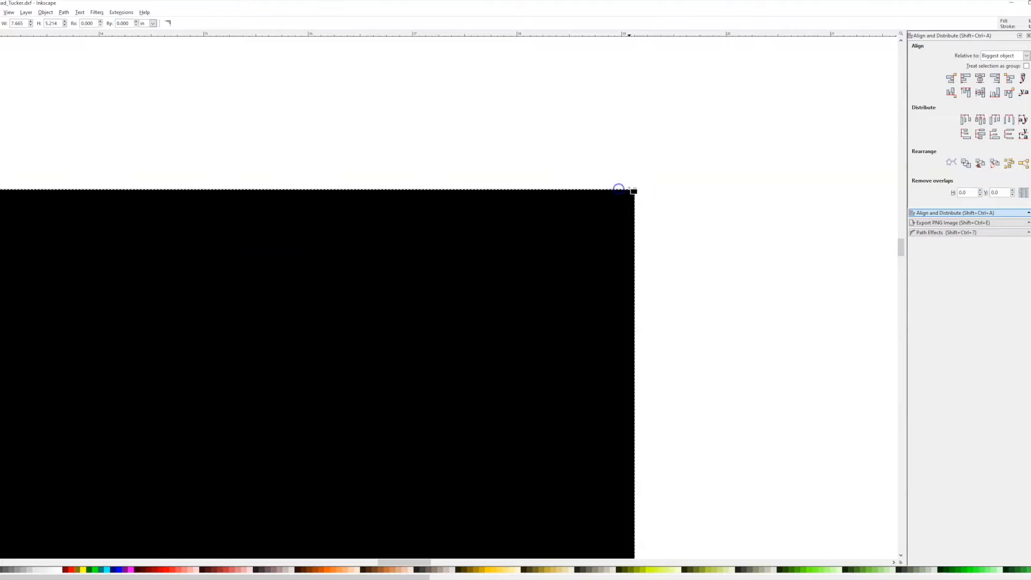
{"action": "left_click_drag", "start_coordinate": [634, 195], "coordinate": [634, 208]}
{"action": "scroll", "coordinate": [635, 187], "scroll_direction": "down", "scroll_amount": 2, "text": "ctrl"}
{"action": "scroll", "coordinate": [636, 219], "scroll_direction": "down", "scroll_amount": 1}
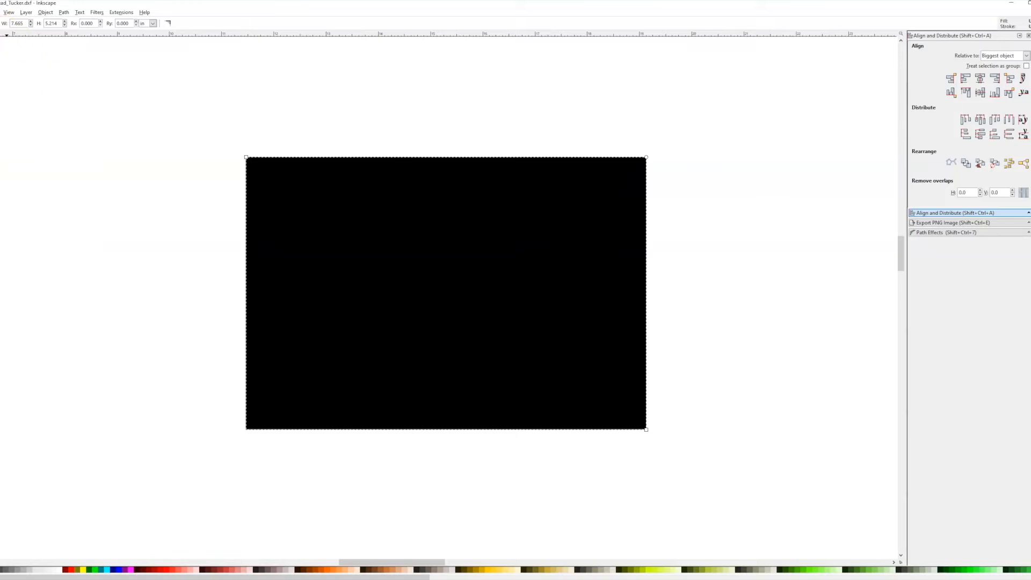
- Unlock the black rectangle's width-height ratio and set both its width and height to 5 in
{"action": "key", "text": "s"}
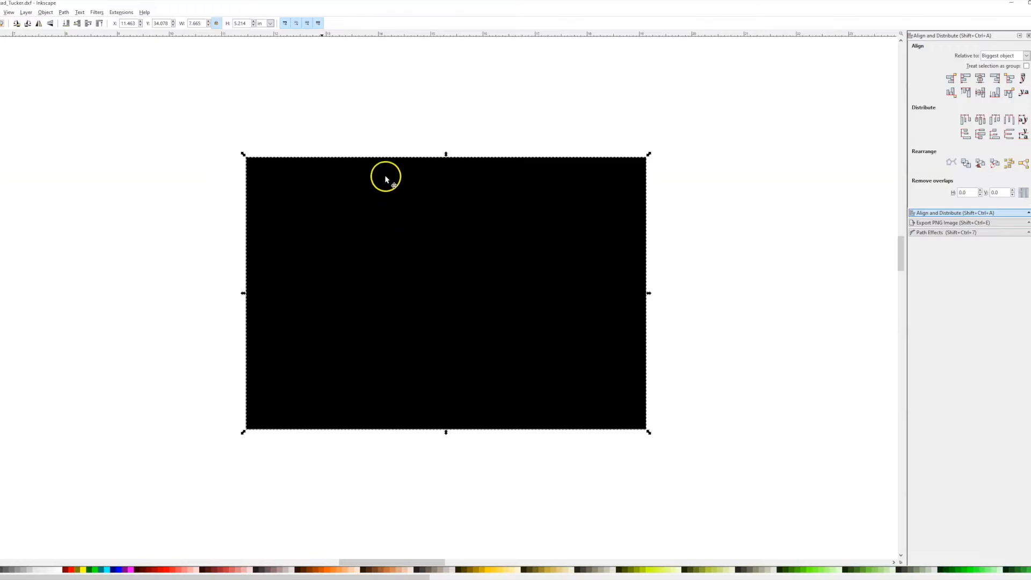
{"action": "left_click", "coordinate": [216, 24]}
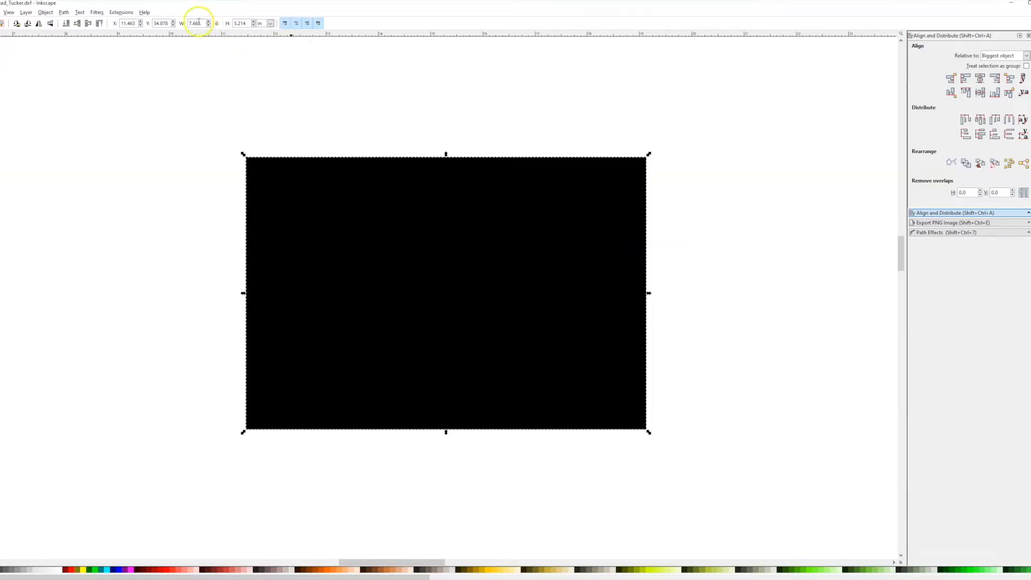
{"action": "double_click", "coordinate": [204, 23]}
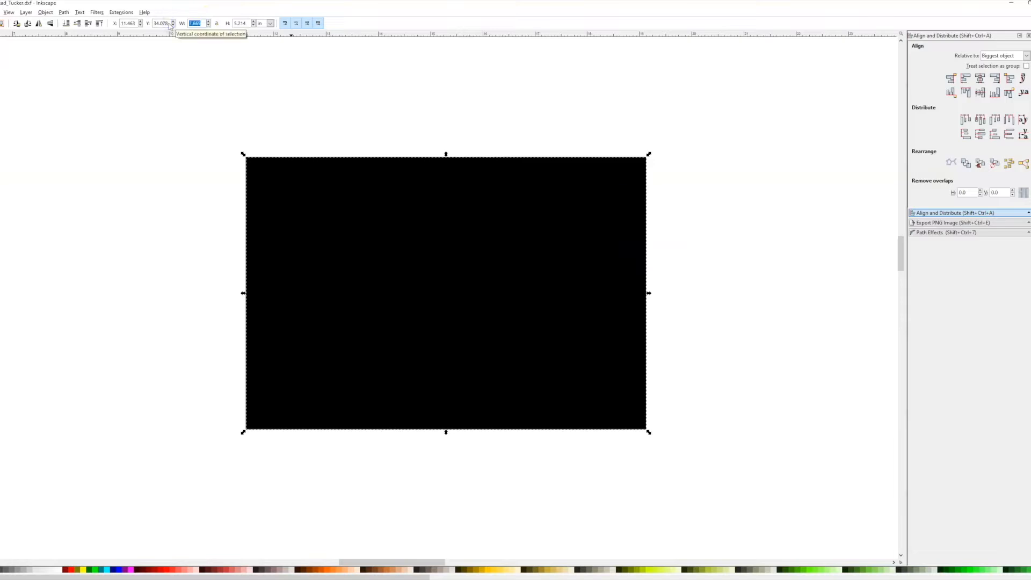
{"action": "type", "text": "5"}
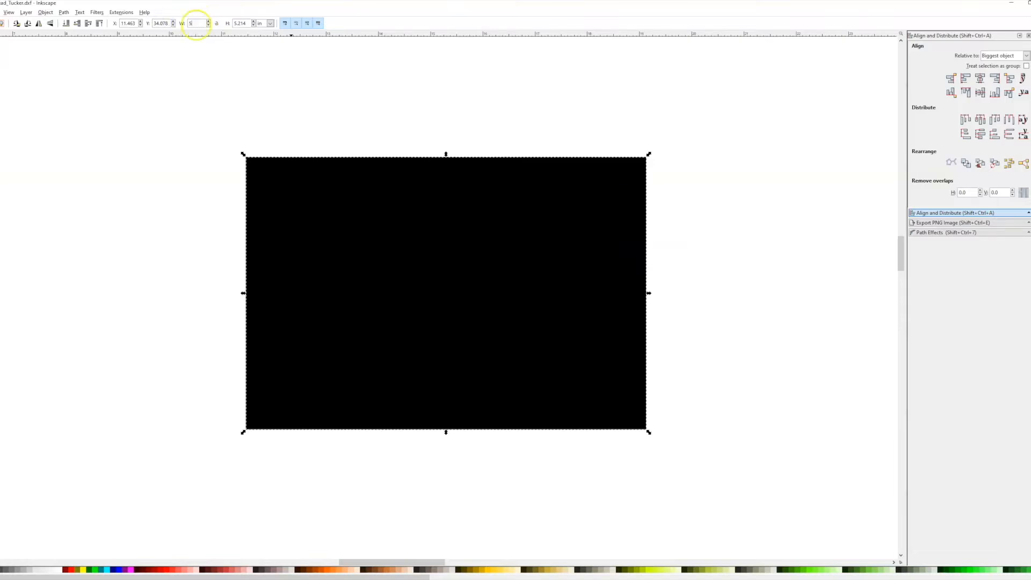
{"action": "left_click", "coordinate": [244, 23]}
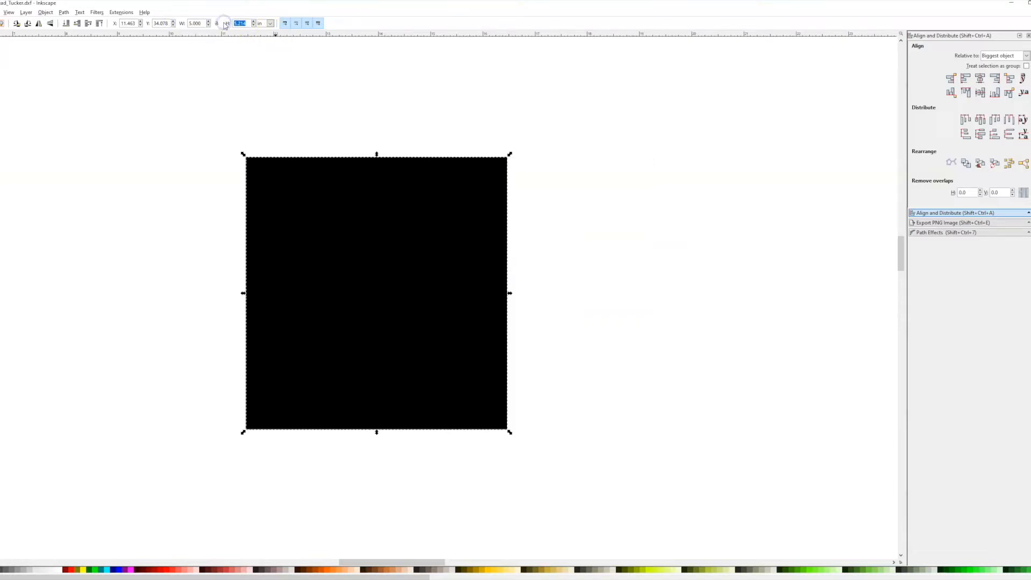
{"action": "left_click", "coordinate": [285, 72]}
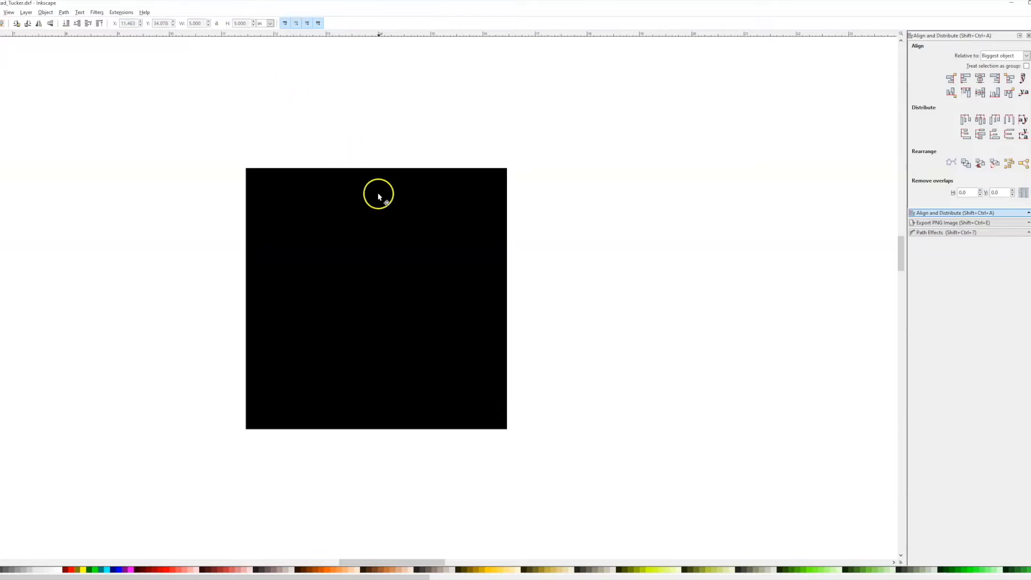
- Move the black square slightly up and to the right, then lock its width-height ratio and enlarge it proportionally
{"action": "left_click_drag", "start_coordinate": [397, 270], "coordinate": [424, 232]}
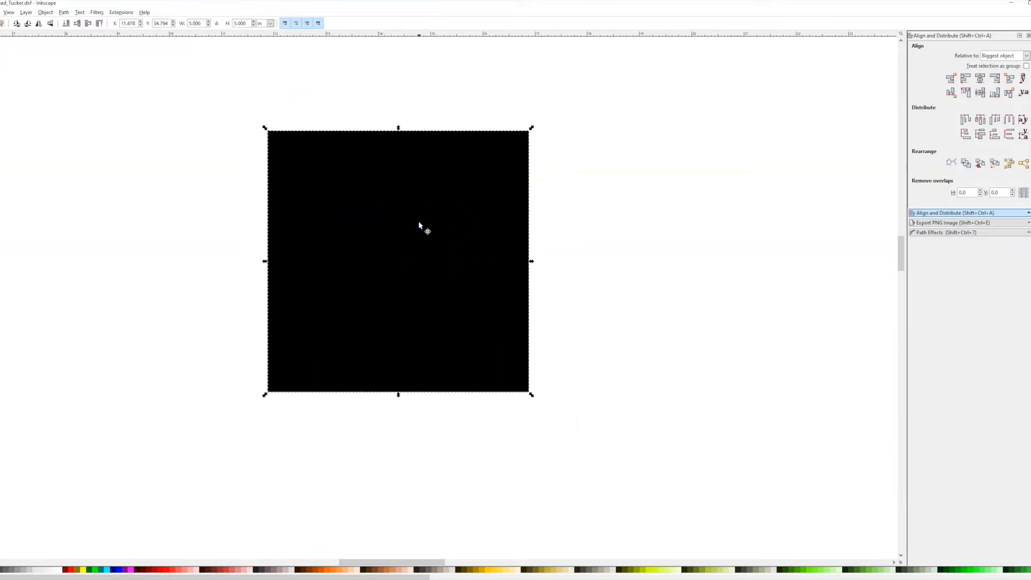
{"action": "left_click", "coordinate": [216, 23]}
{"action": "left_click_drag", "start_coordinate": [531, 127], "coordinate": [629, 80]}
{"action": "left_click", "coordinate": [194, 23]}
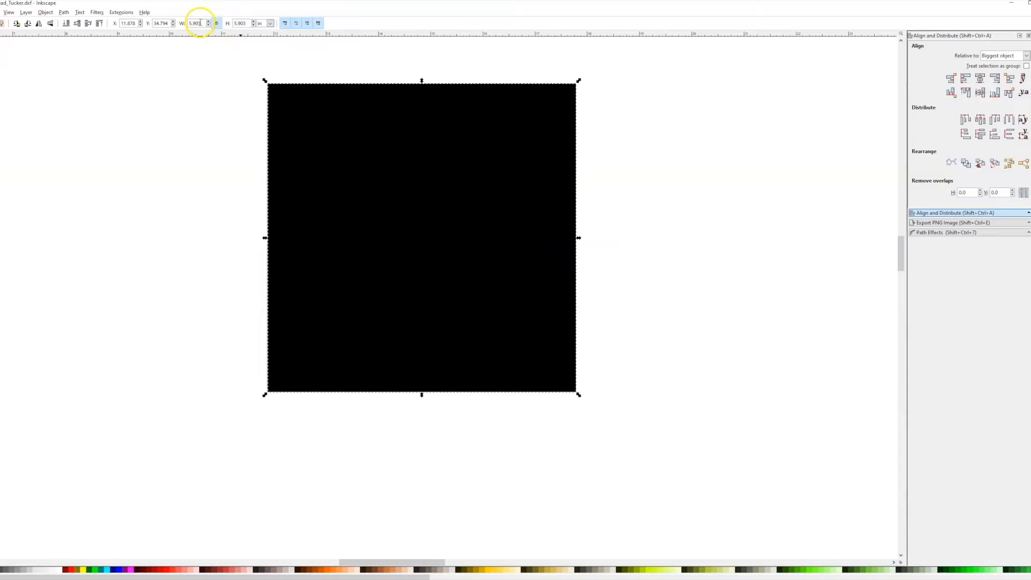
{"action": "left_click_drag", "start_coordinate": [578, 80], "coordinate": [596, 95]}
- Draw an ellipse about 1.1 in wide and 1 in high to the left of the black square
{"action": "key", "text": "e"}
{"action": "left_click_drag", "start_coordinate": [51, 160], "coordinate": [108, 211]}
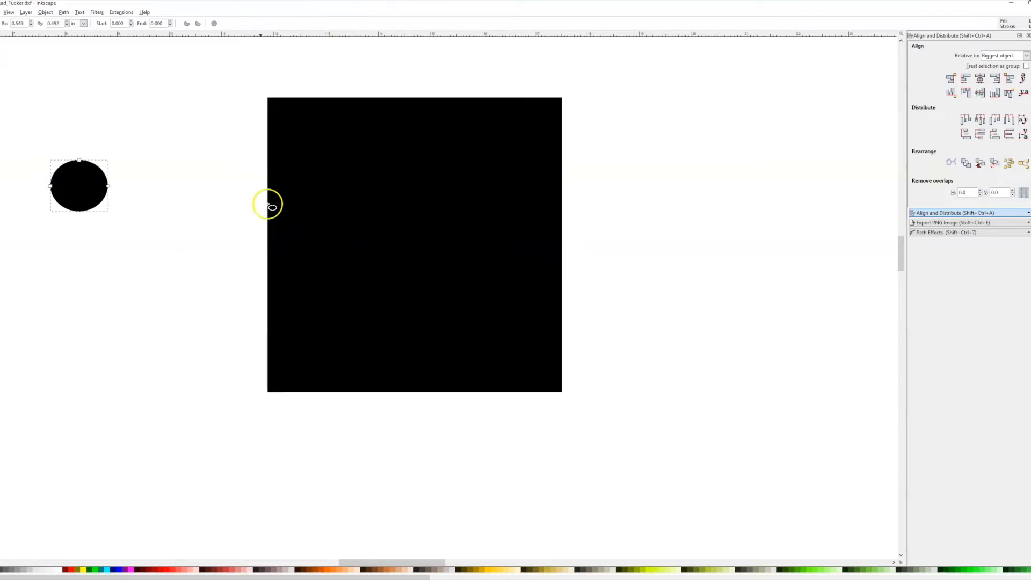
{"action": "key", "text": "s"}
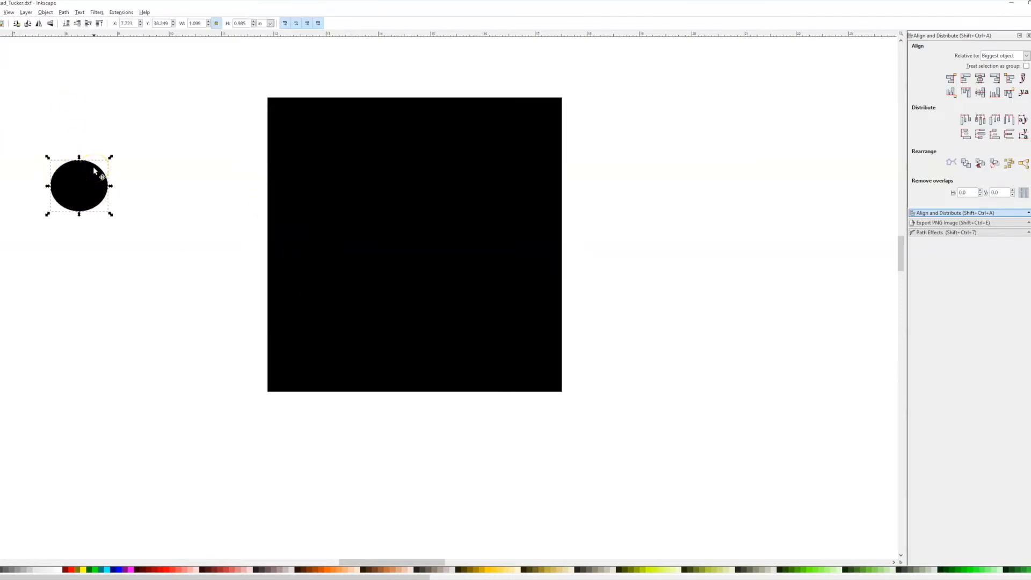
- Set the ellipse's width and height to 1 in each with the ratio unlocked, making it a circle
{"action": "left_click", "coordinate": [200, 23]}
{"action": "left_click", "coordinate": [246, 23]}
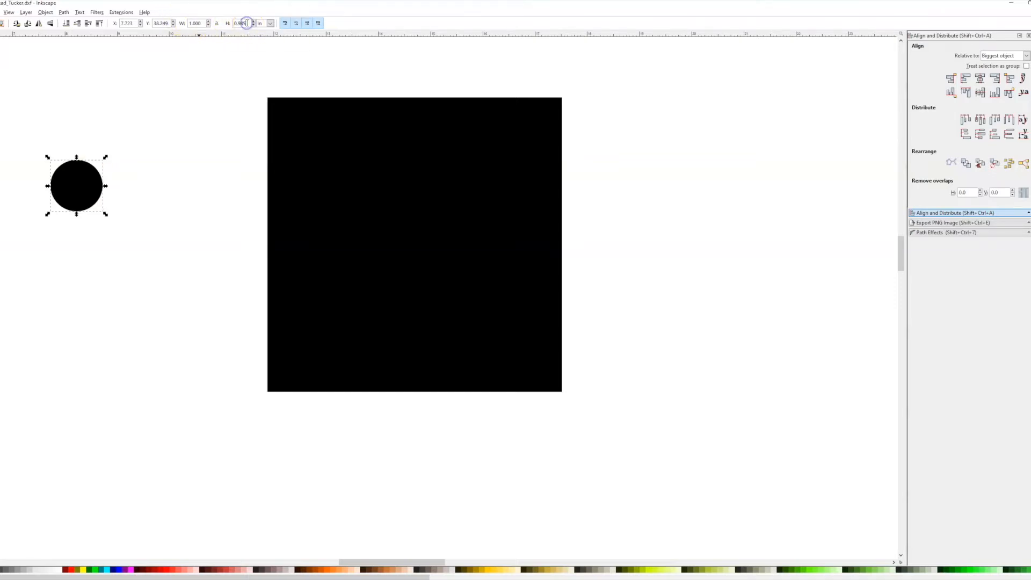
{"action": "left_click", "coordinate": [217, 23]}
{"action": "left_click", "coordinate": [175, 161]}
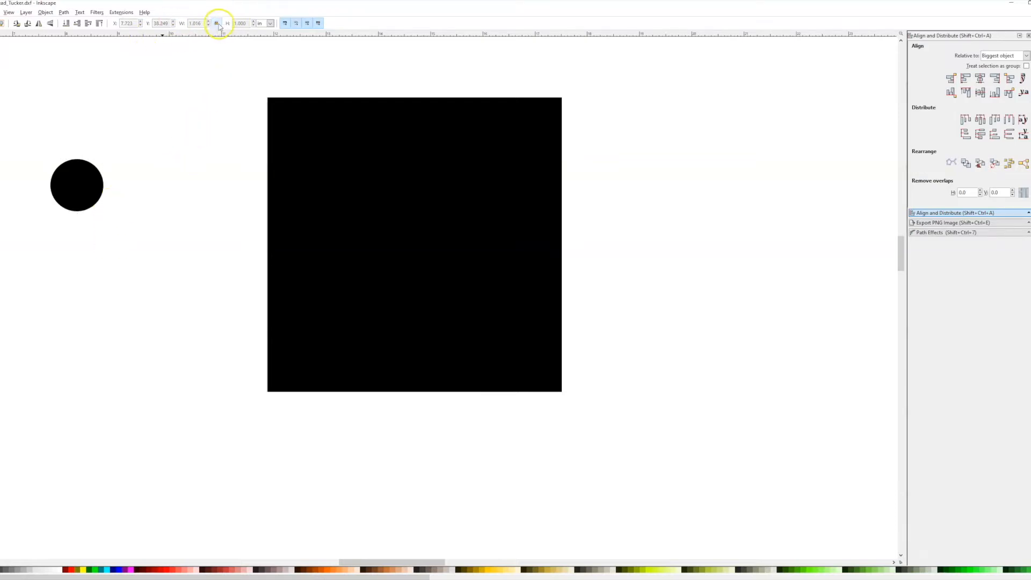
{"action": "left_click", "coordinate": [84, 177]}
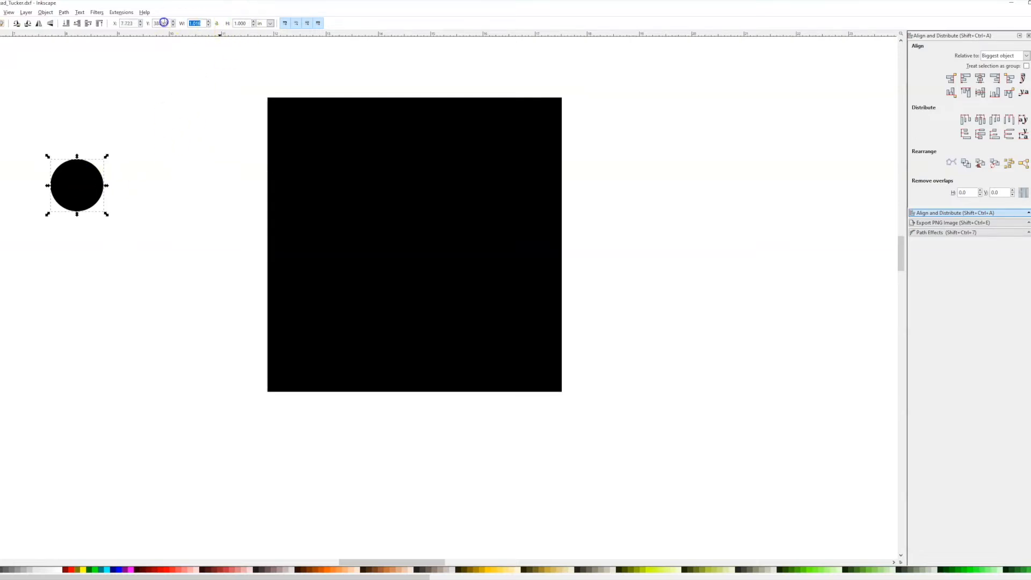
{"action": "type", "text": "1"}
{"action": "key", "text": "Return"}
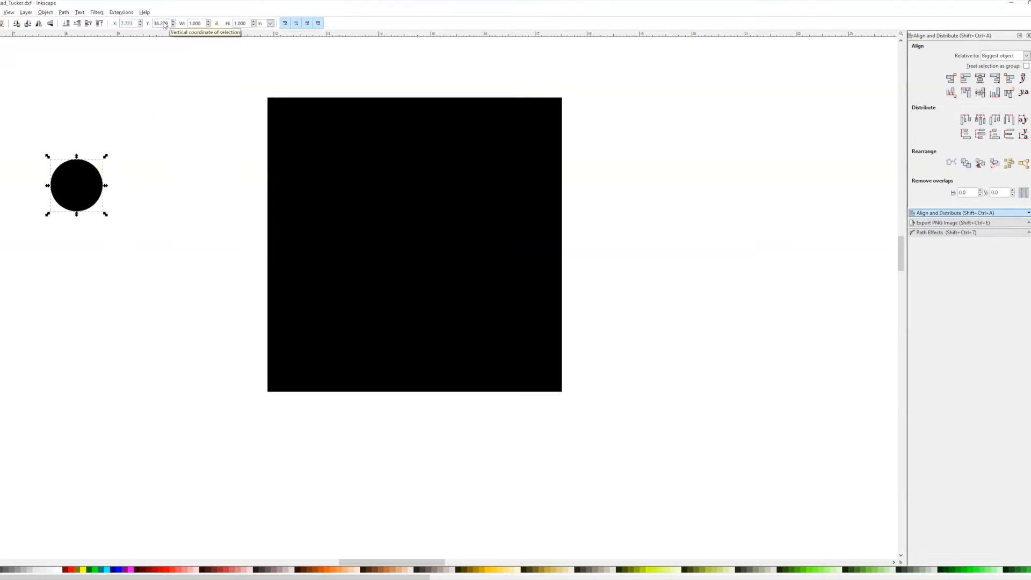
- Lock the circle's width-height ratio, scale it proportionally to about 2.52 in, and delete it
{"action": "left_click", "coordinate": [218, 24]}
{"action": "left_click_drag", "start_coordinate": [104, 215], "coordinate": [246, 296]}
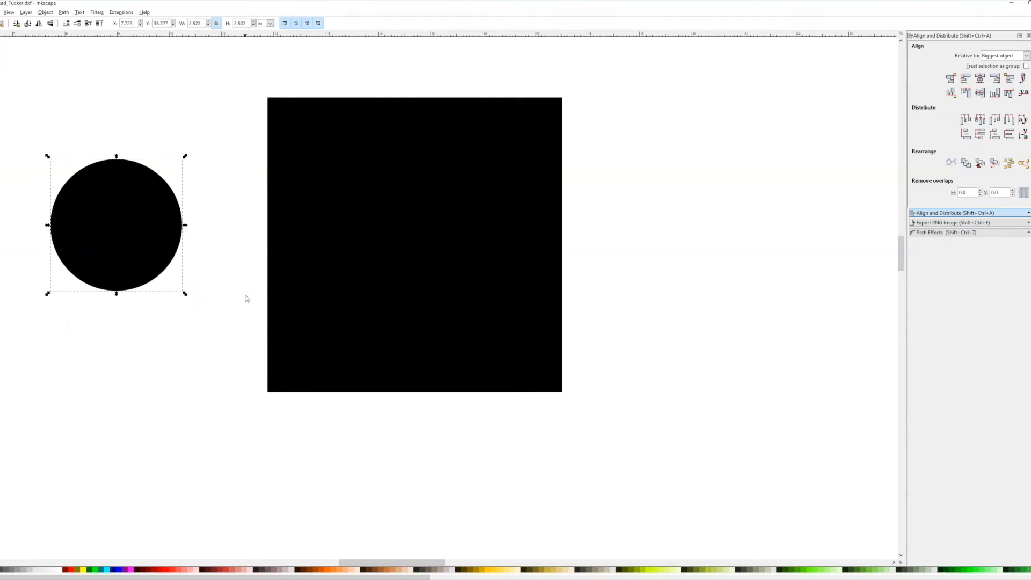
{"action": "key", "text": "Delete"}
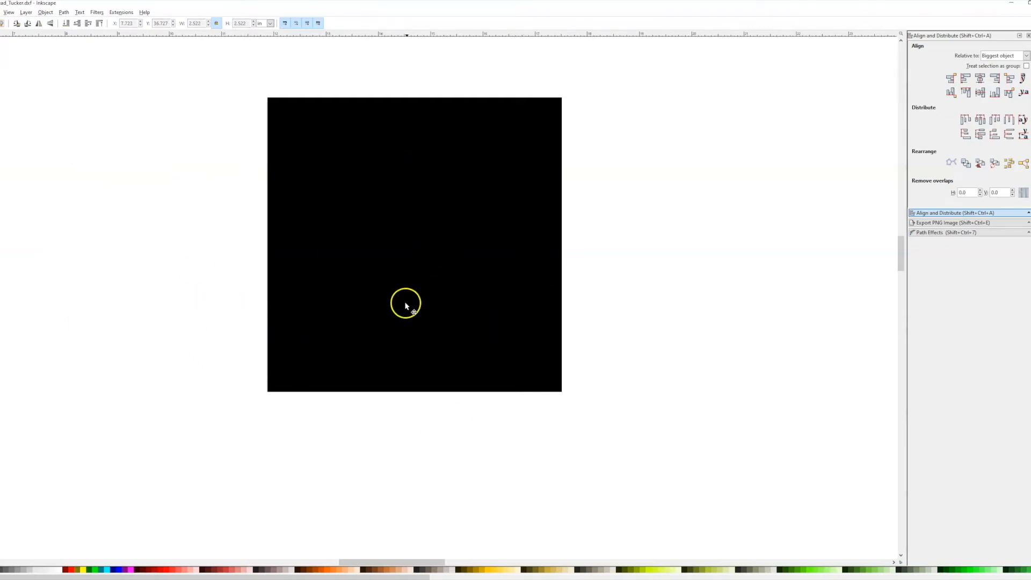
- Bring up the Clip Art pictures folder in File Explorer and compare its detailed file list with the thumbnail view
{"action": "left_click_drag", "start_coordinate": [1030, 178], "coordinate": [497, 227]}
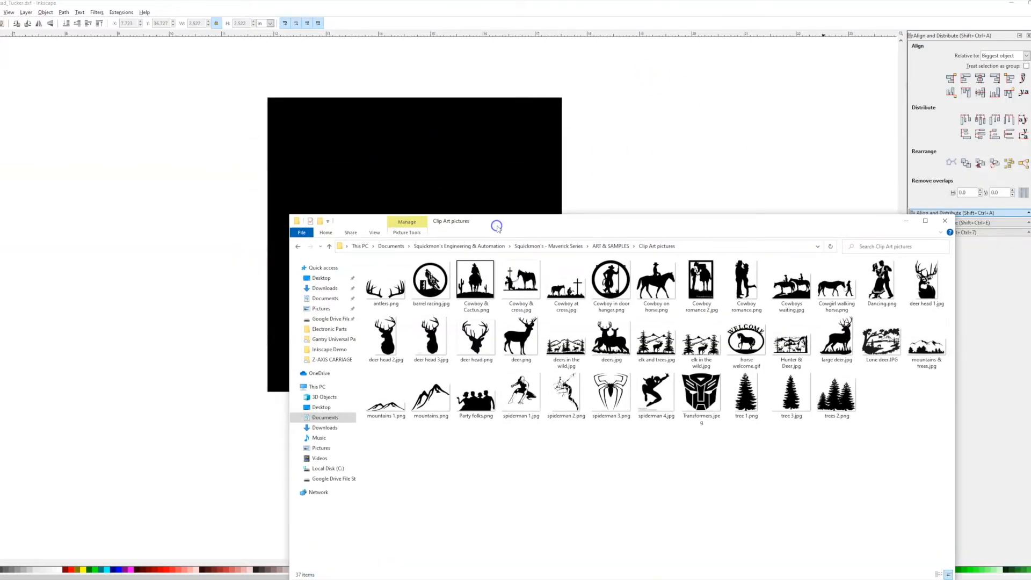
{"action": "left_click", "coordinate": [682, 390]}
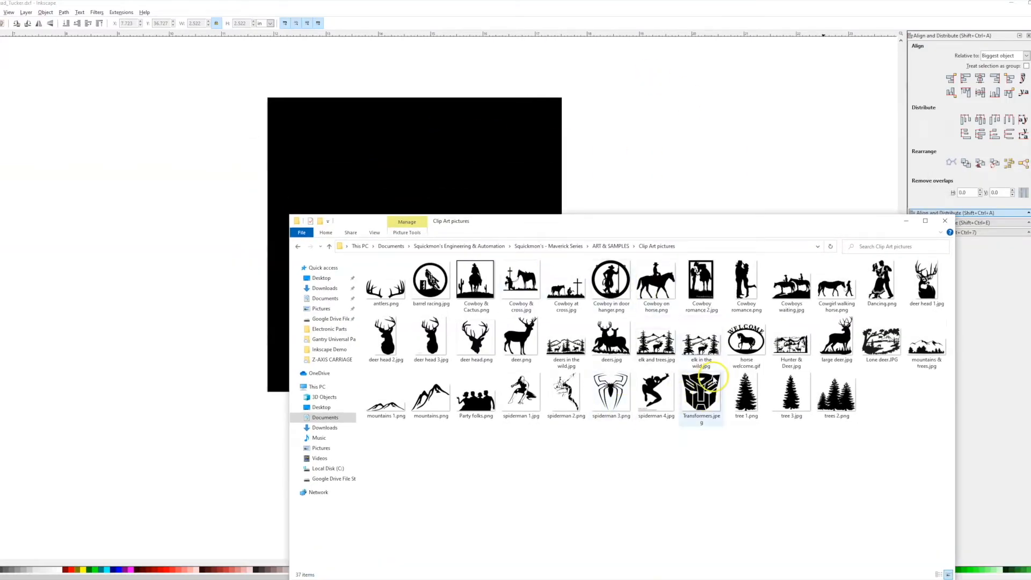
{"action": "left_click", "coordinate": [940, 551]}
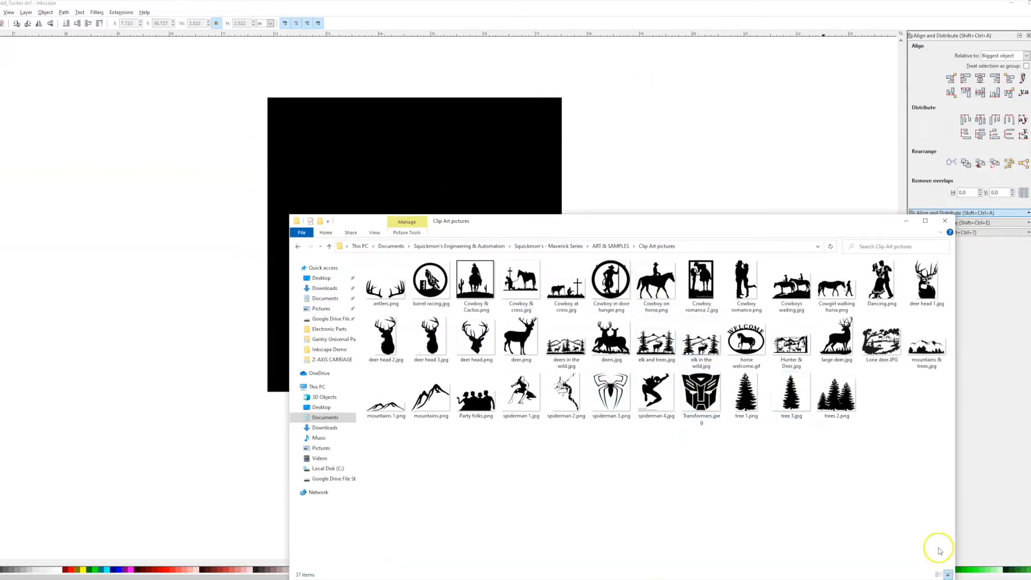
{"action": "left_click", "coordinate": [938, 575]}
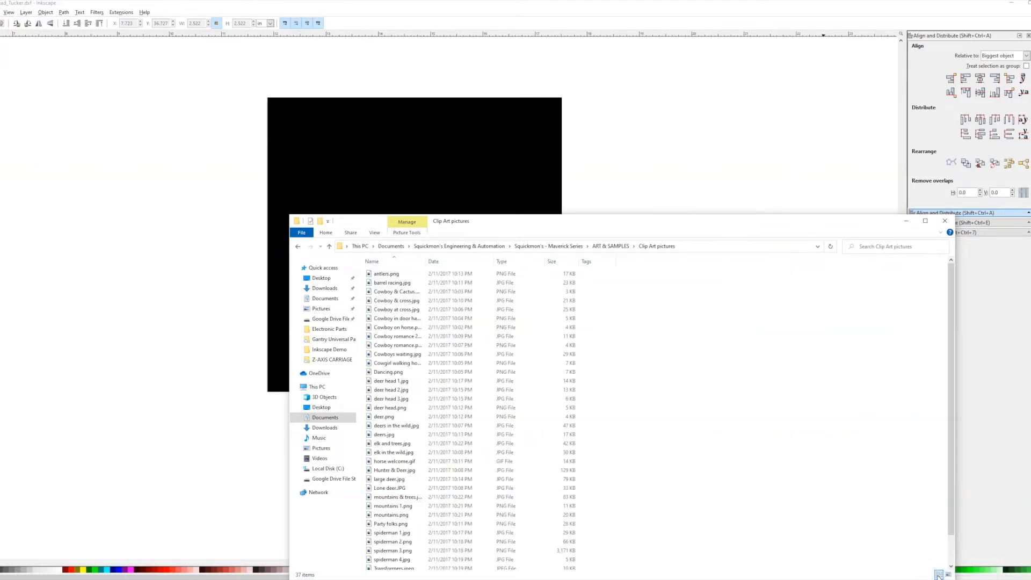
{"action": "left_click", "coordinate": [500, 294]}
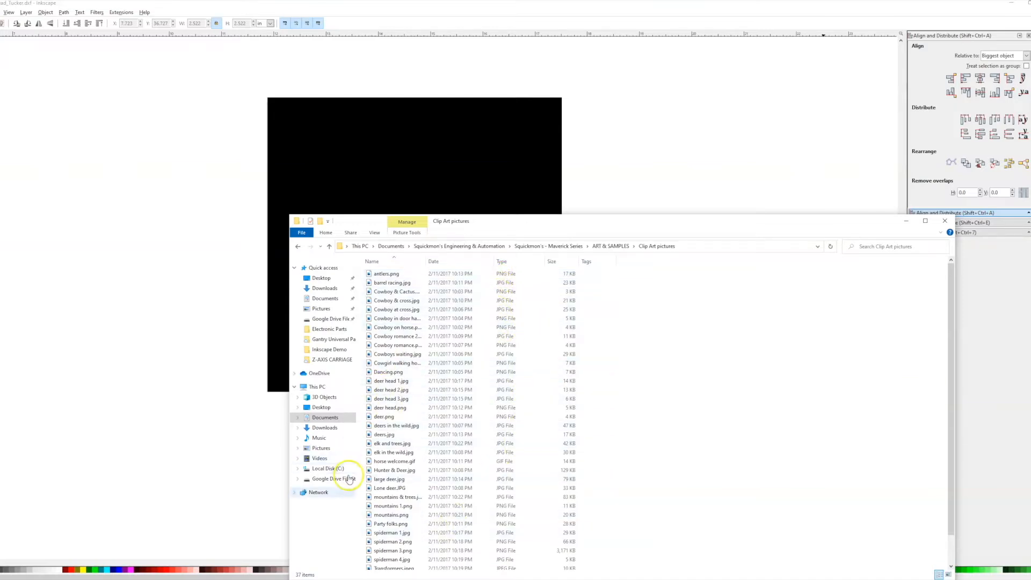
{"action": "left_click", "coordinate": [949, 575]}
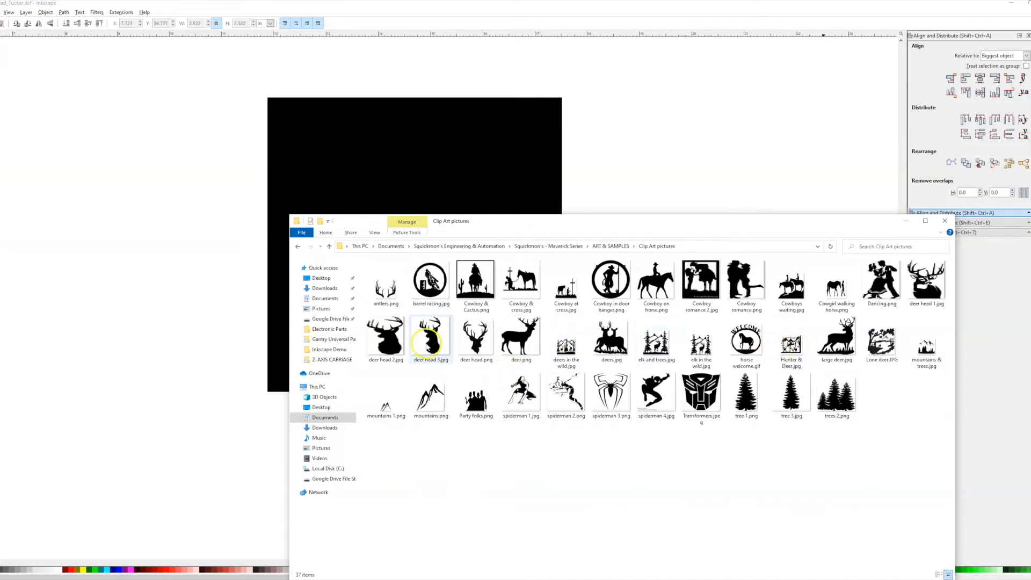
- Import deer head.png from the clip art folder as an embedded image and place it to the right of the black square
{"action": "left_click", "coordinate": [475, 334]}
{"action": "left_click_drag", "start_coordinate": [476, 331], "coordinate": [467, 191]}
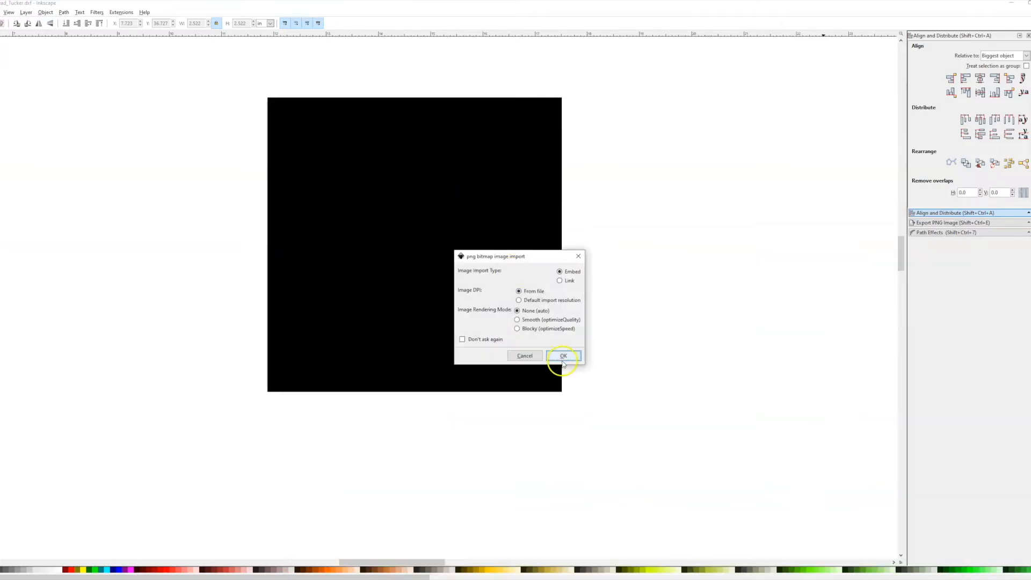
{"action": "left_click", "coordinate": [564, 357]}
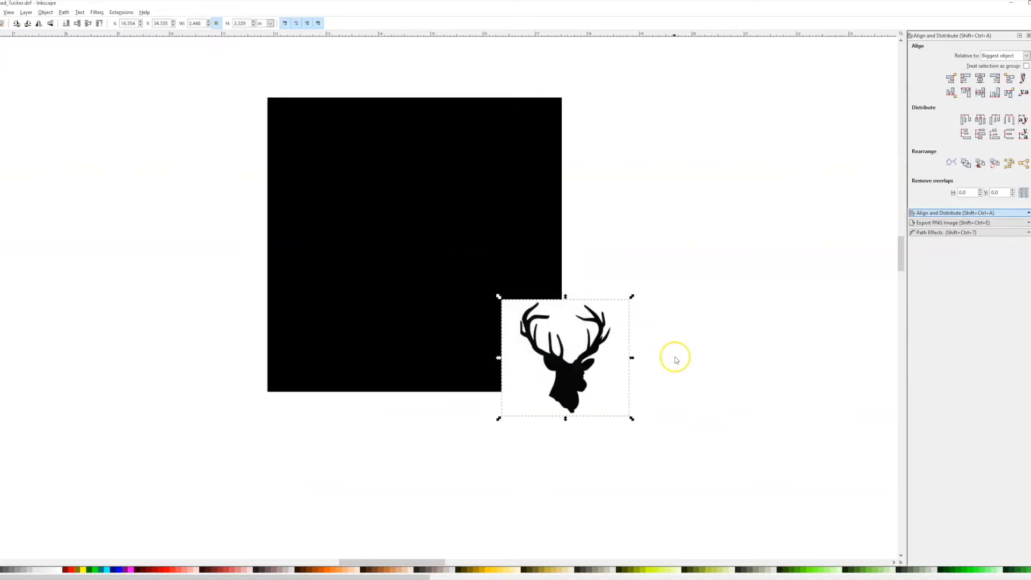
{"action": "left_click_drag", "start_coordinate": [568, 384], "coordinate": [646, 266]}
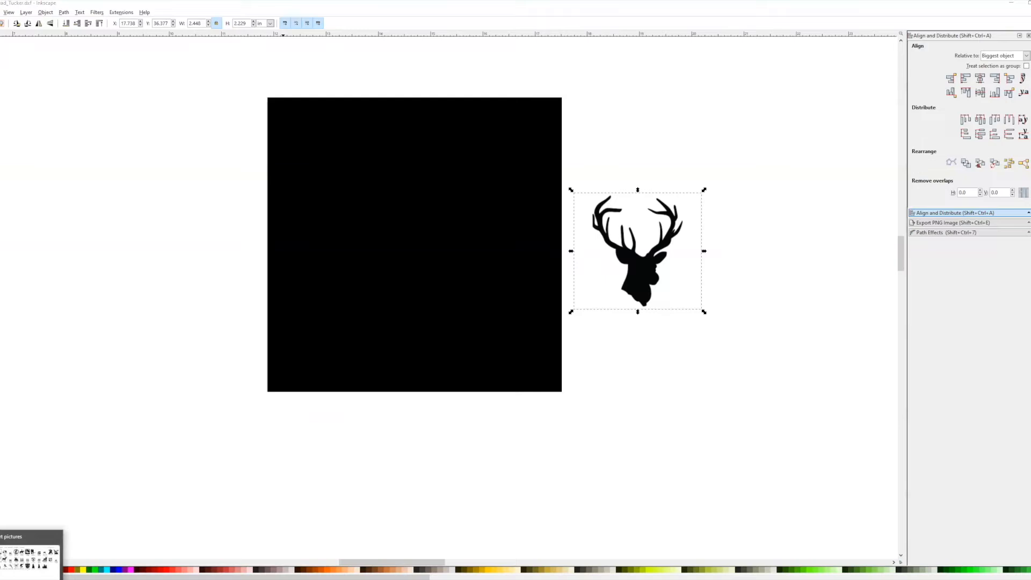
- Search the computer for "doc" and open the Documents folder in File Explorer
{"action": "key", "text": "super"}
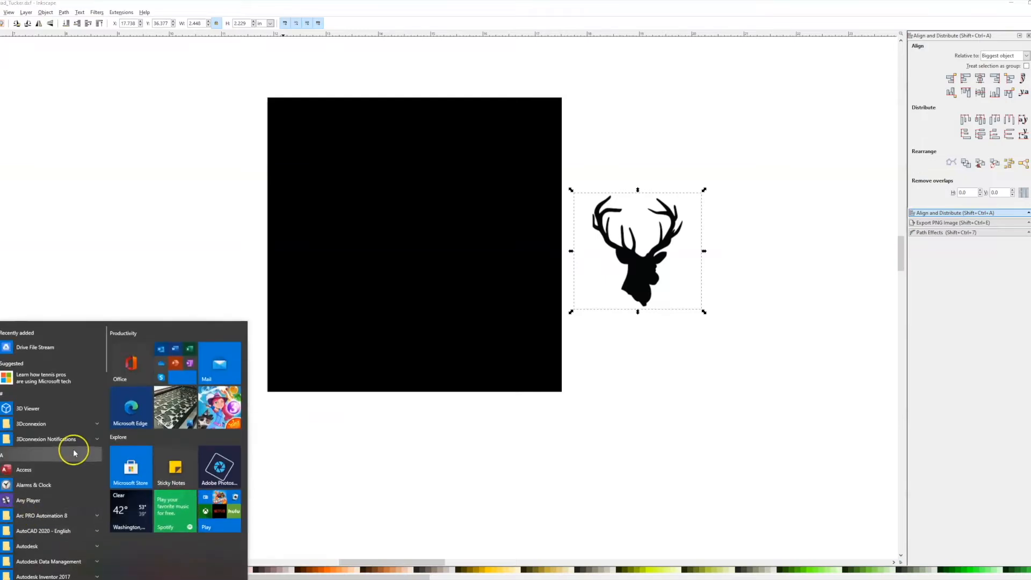
{"action": "type", "text": "word"}
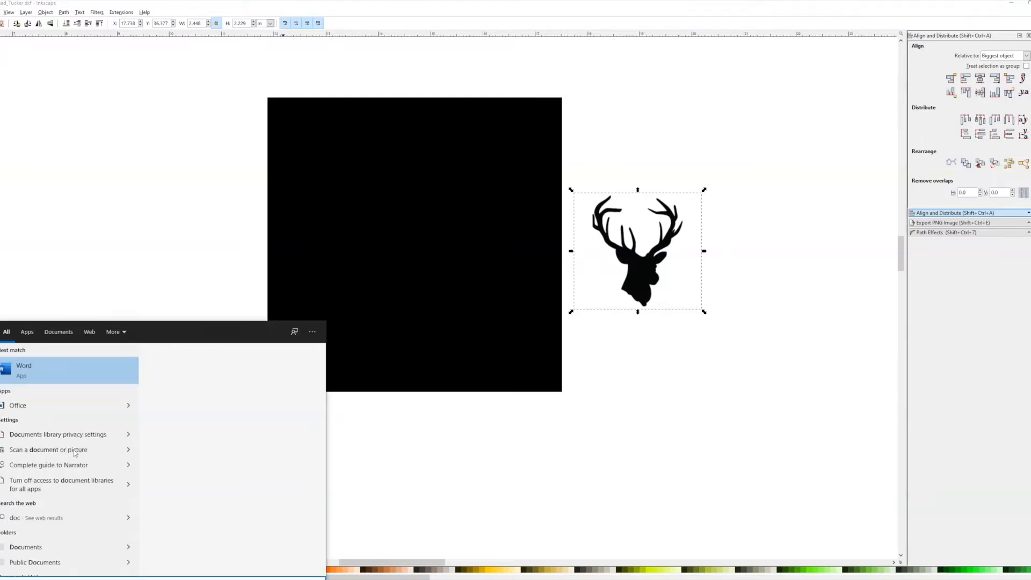
{"action": "left_click", "coordinate": [94, 398]}
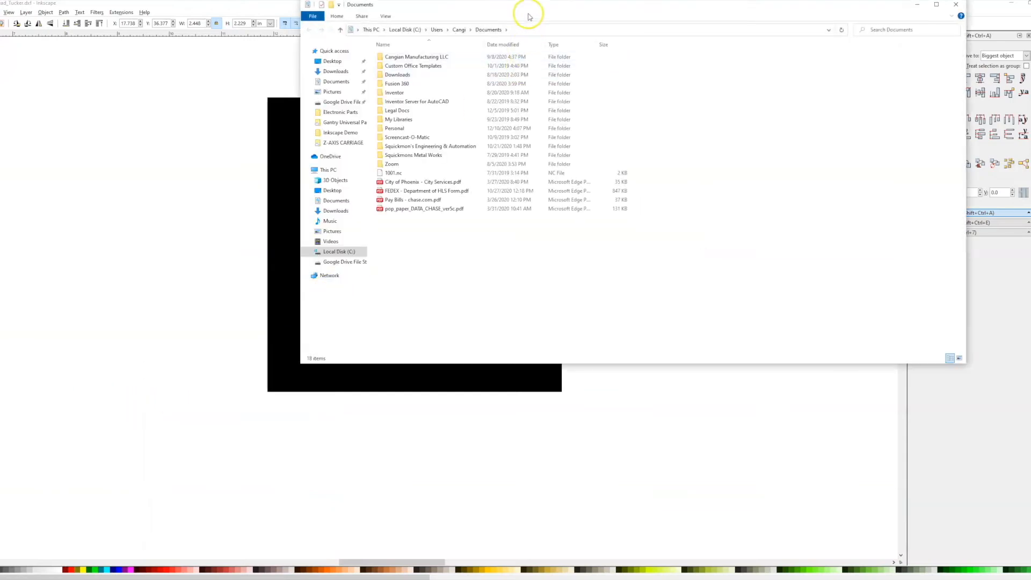
- Browse through Squickmon's Engineering & Automation, Squickmon's - Maverick Series and ART & SAMPLES to Clip Art pictures, and move the window below the deer head
{"action": "double_click", "coordinate": [424, 146]}
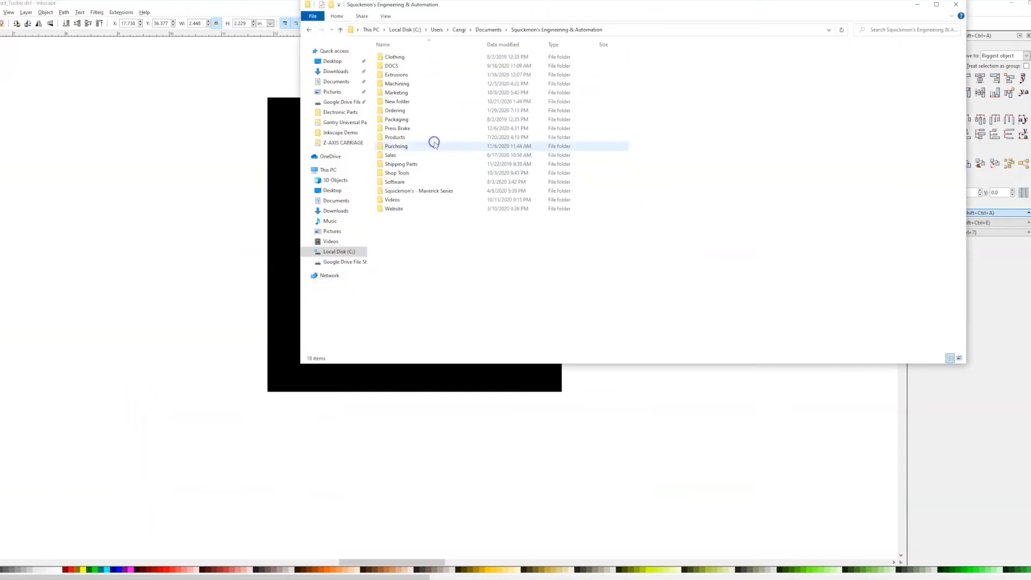
{"action": "left_click", "coordinate": [420, 190]}
{"action": "double_click", "coordinate": [409, 67]}
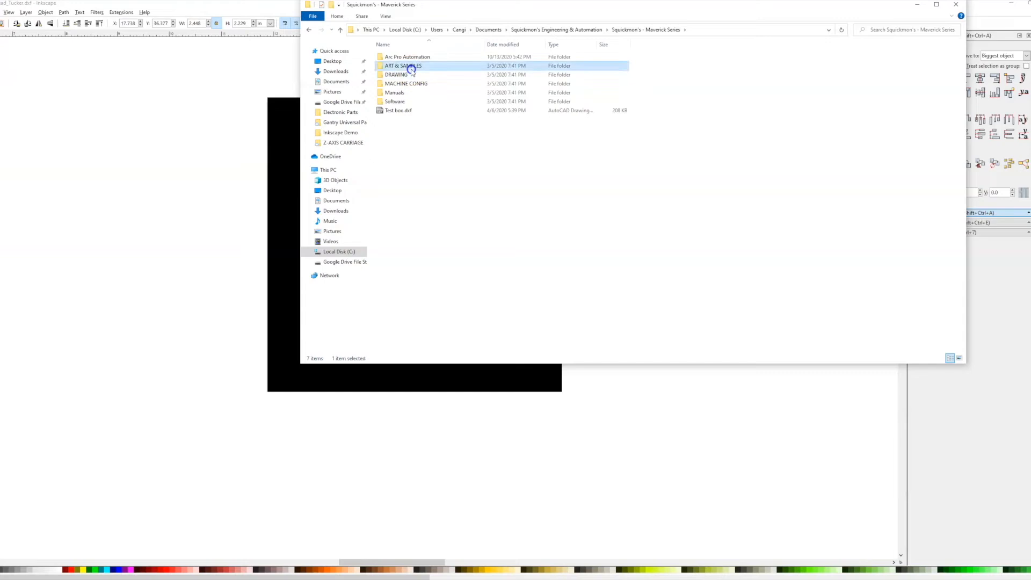
{"action": "double_click", "coordinate": [408, 58]}
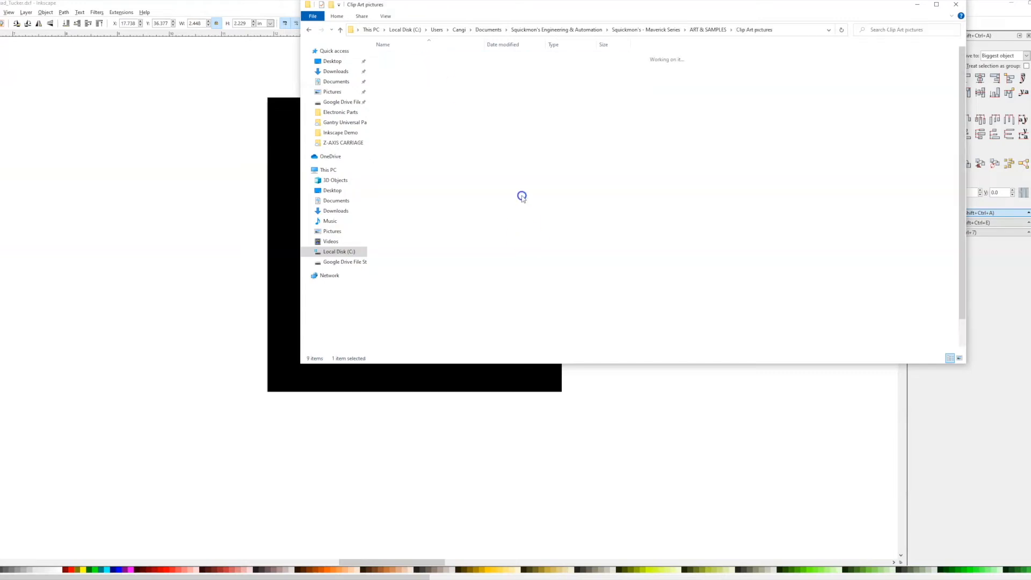
{"action": "left_click_drag", "start_coordinate": [675, 10], "coordinate": [677, 394]}
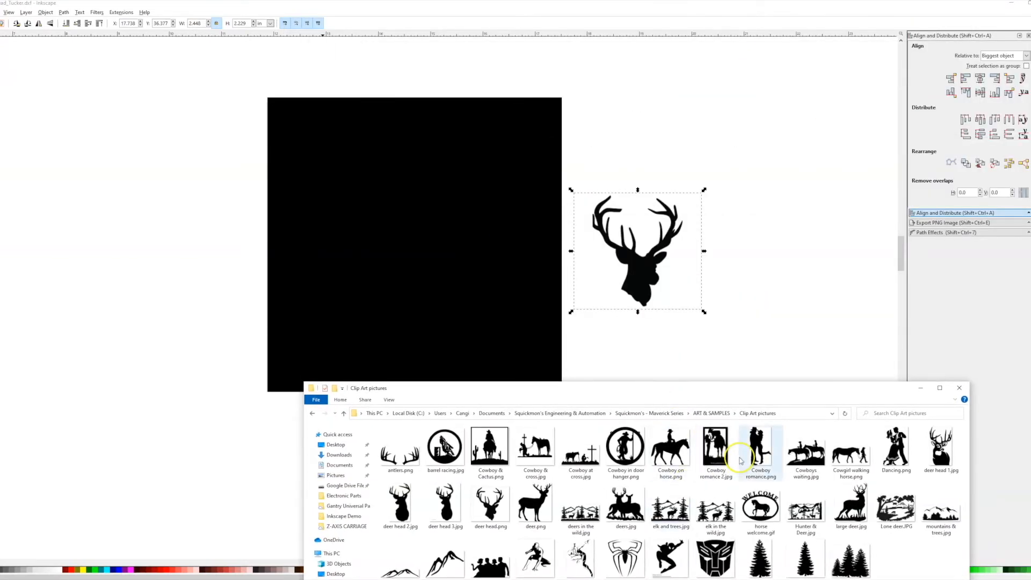
- Import horse welcome.gif from the clip art folder as an embedded image, move it over the square's lower edge, and delete it
{"action": "left_click_drag", "start_coordinate": [761, 509], "coordinate": [786, 342]}
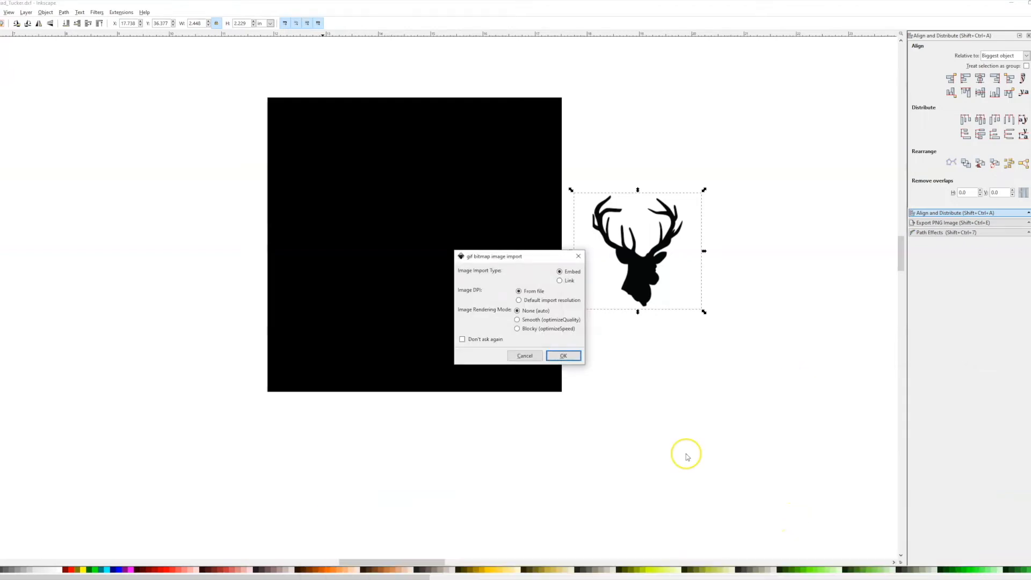
{"action": "left_click", "coordinate": [573, 354]}
{"action": "left_click_drag", "start_coordinate": [553, 358], "coordinate": [404, 458]}
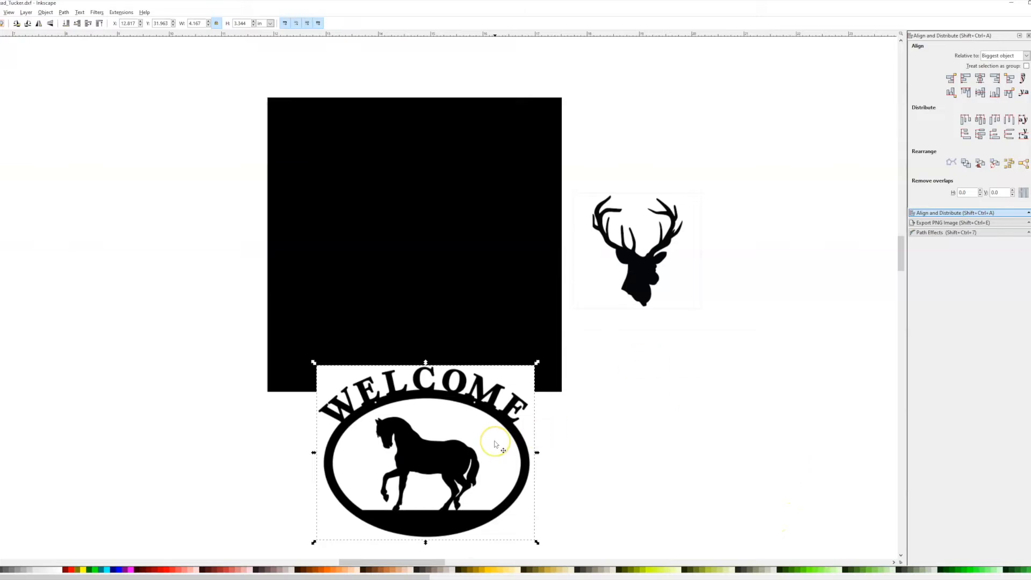
{"action": "key", "text": "Delete"}
- Move the deer head image over the square's right edge and trace it with Trace Bitmap using a brightness cutoff threshold of 0.450
{"action": "scroll", "coordinate": [495, 444], "scroll_direction": "up", "scroll_amount": 1}
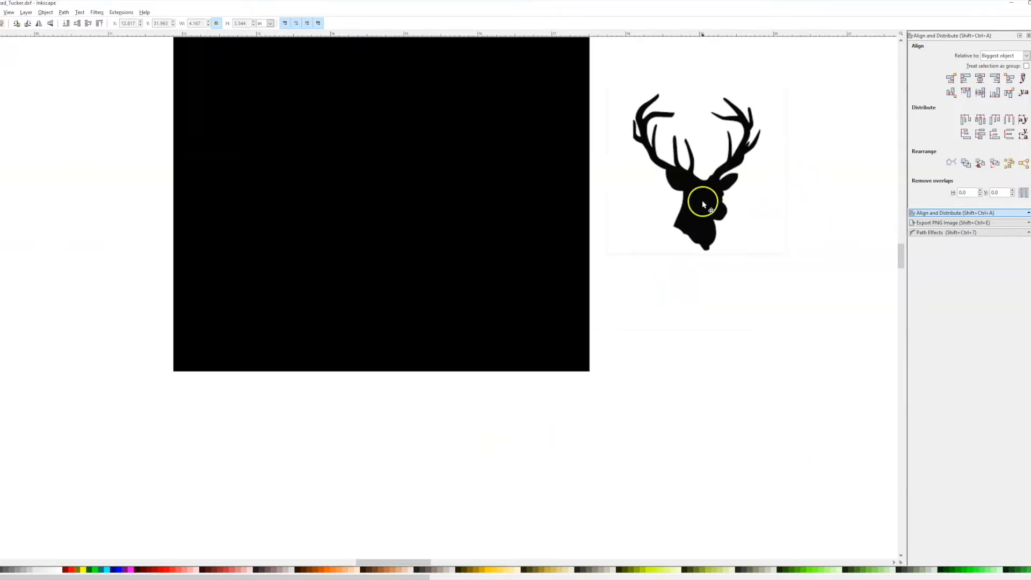
{"action": "left_click", "coordinate": [662, 225]}
{"action": "left_click_drag", "start_coordinate": [661, 225], "coordinate": [617, 232]}
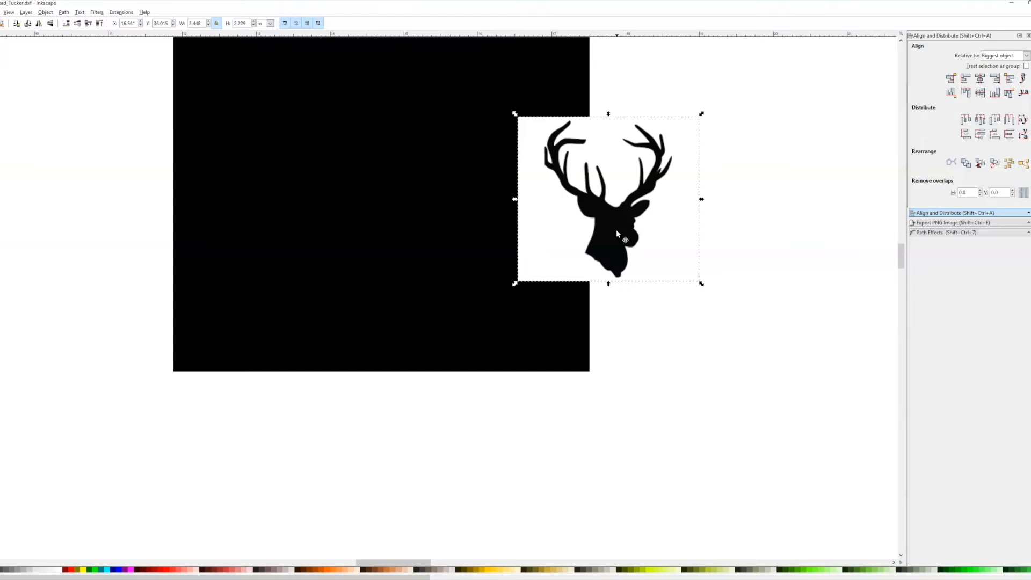
{"action": "left_click", "coordinate": [63, 12]}
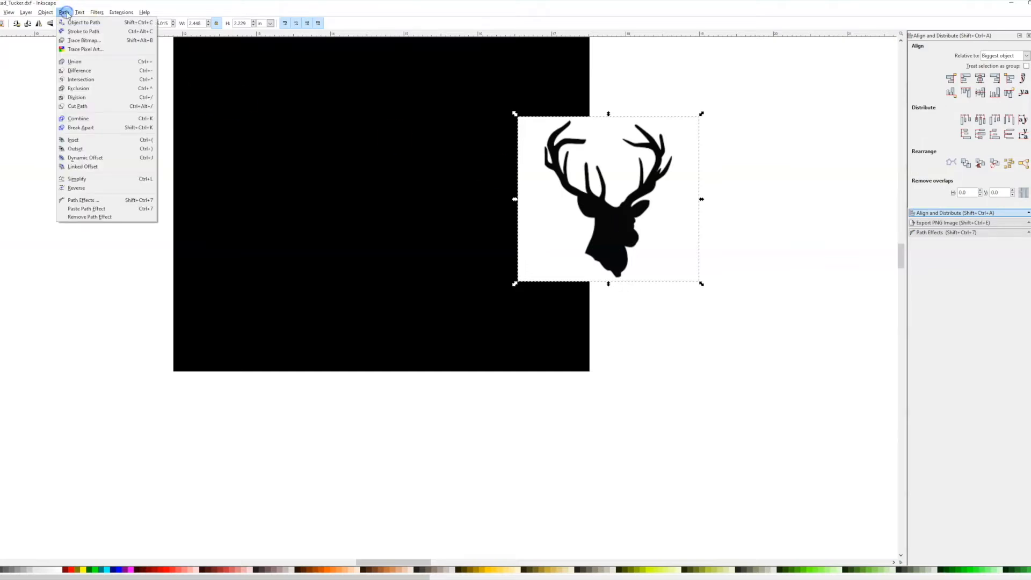
{"action": "left_click", "coordinate": [77, 39]}
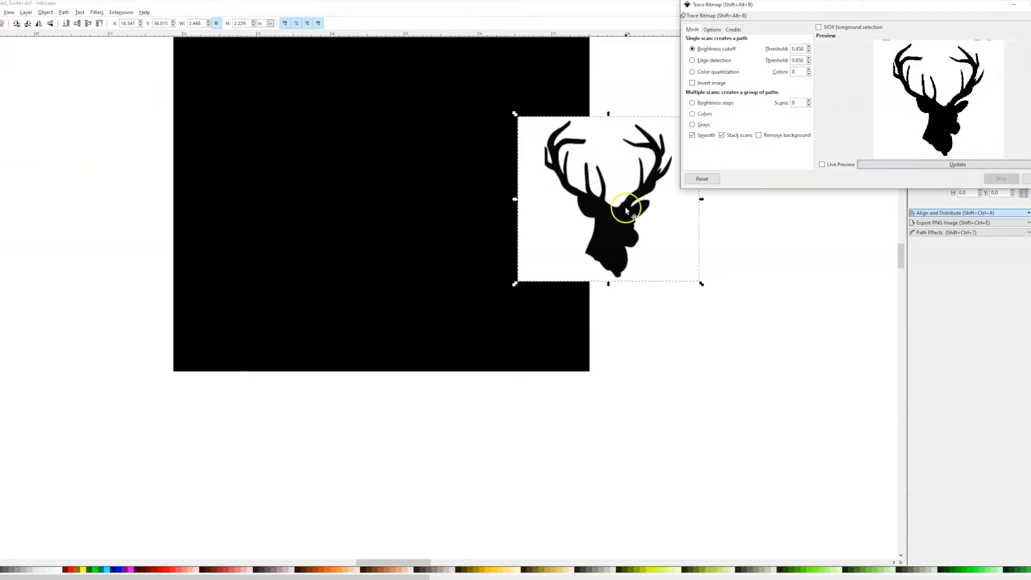
{"action": "left_click", "coordinate": [1027, 179]}
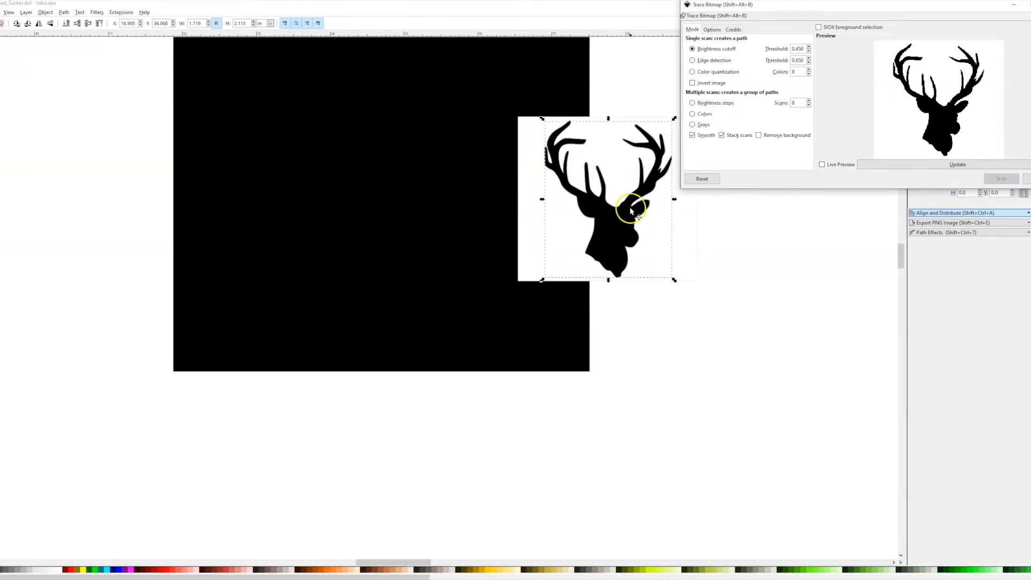
- Move the traced deer head below the original image and compare the antler edges of both up close
{"action": "mouse_move", "coordinate": [632, 211]}
{"action": "left_mouse_down"}
{"action": "mouse_move", "coordinate": [606, 279]}
{"action": "mouse_move", "coordinate": [601, 368]}
{"action": "mouse_move", "coordinate": [554, 408]}
{"action": "mouse_move", "coordinate": [425, 417]}
{"action": "left_mouse_up"}
{"action": "mouse_move", "coordinate": [528, 398]}
{"action": "left_mouse_down"}
{"action": "mouse_move", "coordinate": [603, 295]}
{"action": "mouse_move", "coordinate": [571, 442]}
{"action": "mouse_move", "coordinate": [484, 350]}
{"action": "mouse_move", "coordinate": [649, 363]}
{"action": "left_mouse_up"}
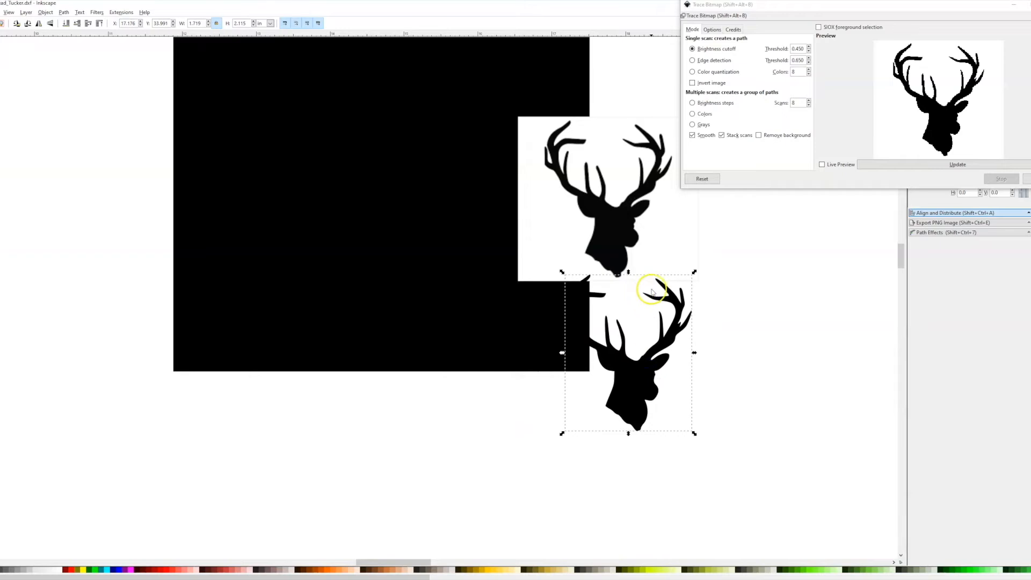
{"action": "scroll", "coordinate": [661, 288], "scroll_direction": "down", "scroll_amount": 2}
{"action": "scroll", "coordinate": [659, 290], "scroll_direction": "up", "scroll_amount": 4}
{"action": "scroll", "coordinate": [659, 289], "scroll_direction": "up", "scroll_amount": 4}
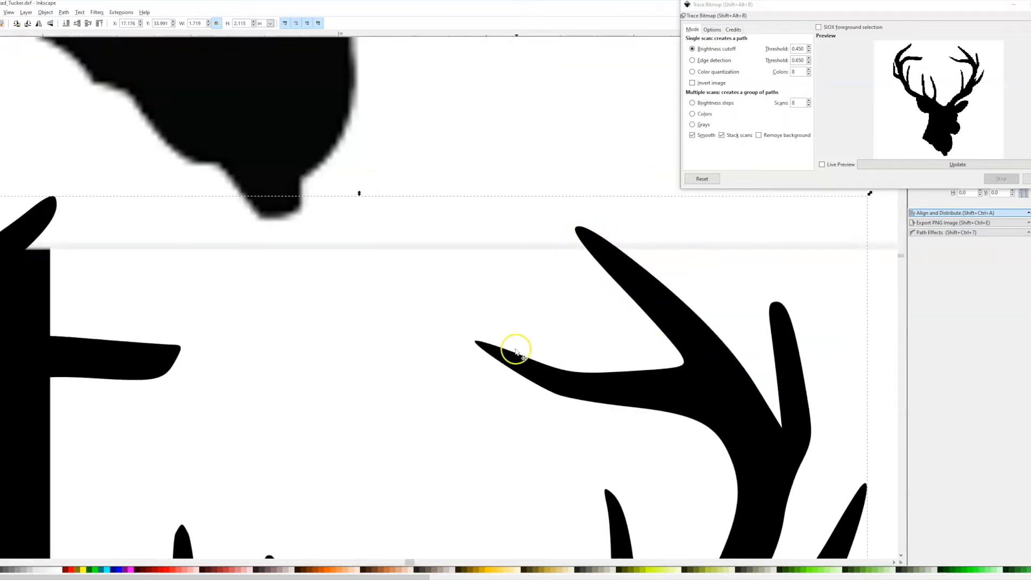
{"action": "scroll", "coordinate": [589, 383], "scroll_direction": "down", "scroll_amount": 4}
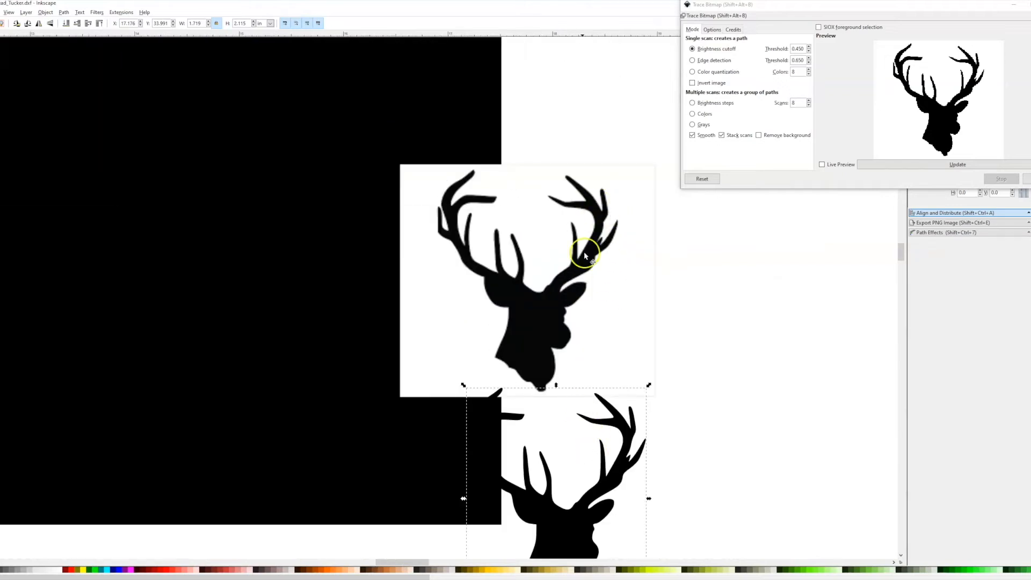
{"action": "scroll", "coordinate": [588, 189], "scroll_direction": "up", "scroll_amount": 4}
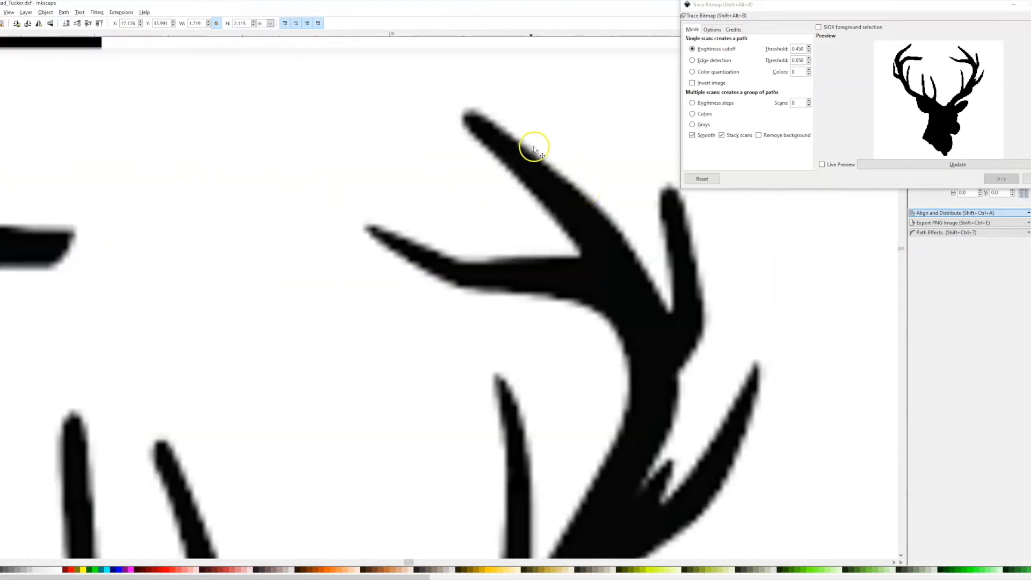
{"action": "scroll", "coordinate": [570, 242], "scroll_direction": "down", "scroll_amount": 4}
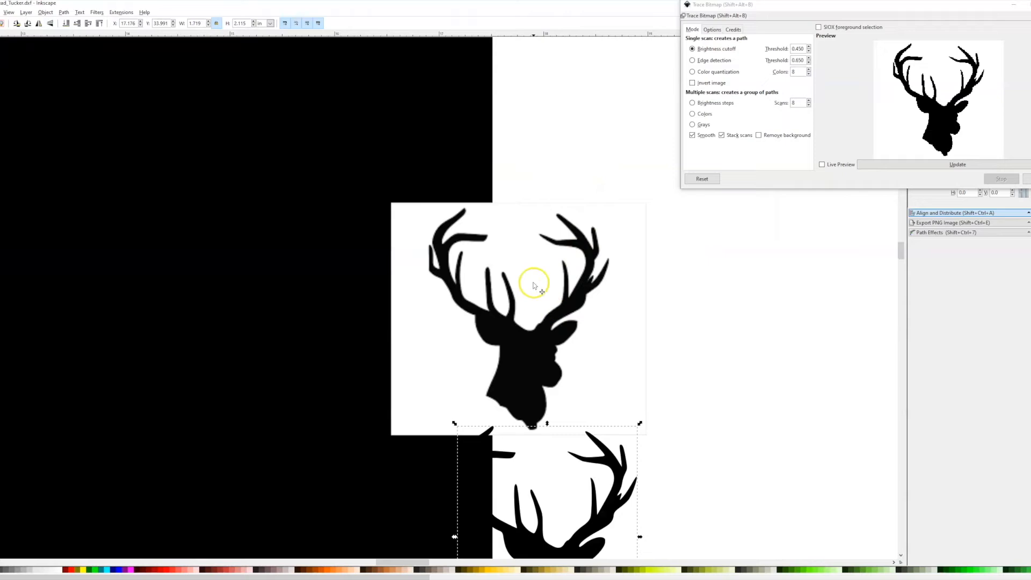
- Delete the original deer head image, close Trace Bitmap, and place the traced deer head to the right of the square
{"action": "left_click", "coordinate": [559, 267]}
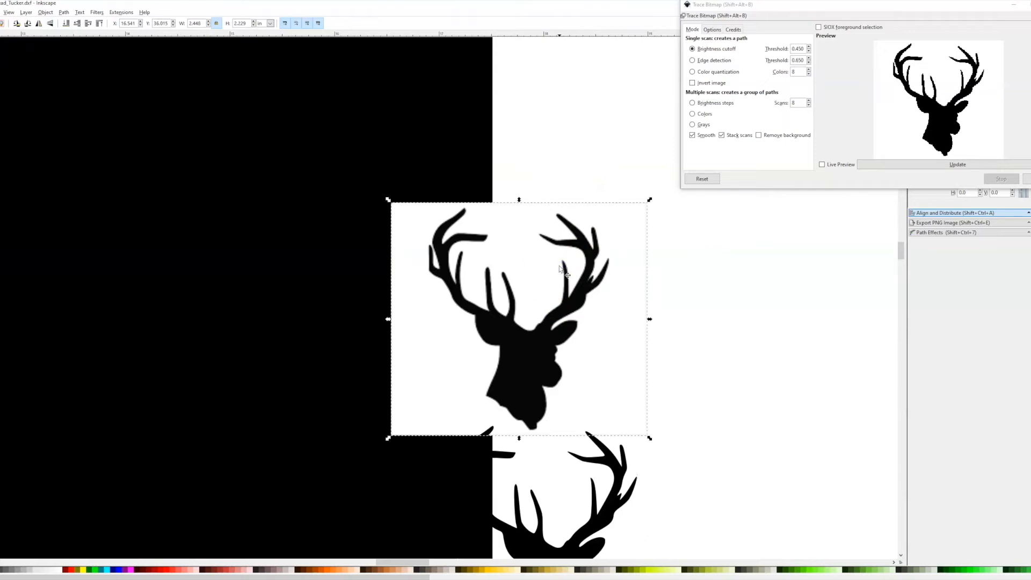
{"action": "key", "text": "Delete"}
{"action": "left_click", "coordinate": [1012, 97]}
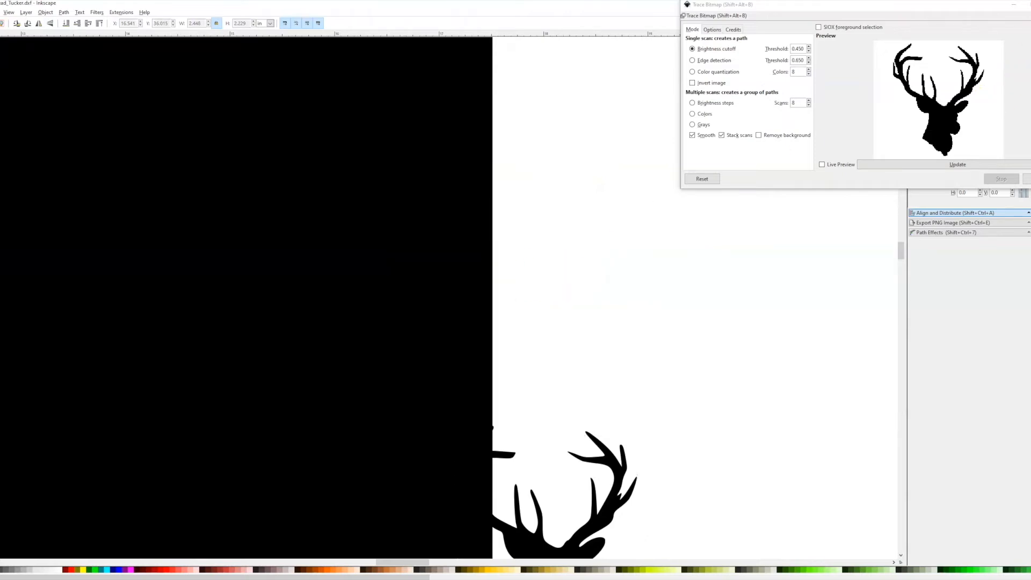
{"action": "left_click", "coordinate": [1030, 5]}
{"action": "scroll", "coordinate": [609, 354], "scroll_direction": "down", "scroll_amount": 3}
{"action": "left_click_drag", "start_coordinate": [596, 414], "coordinate": [633, 343]}
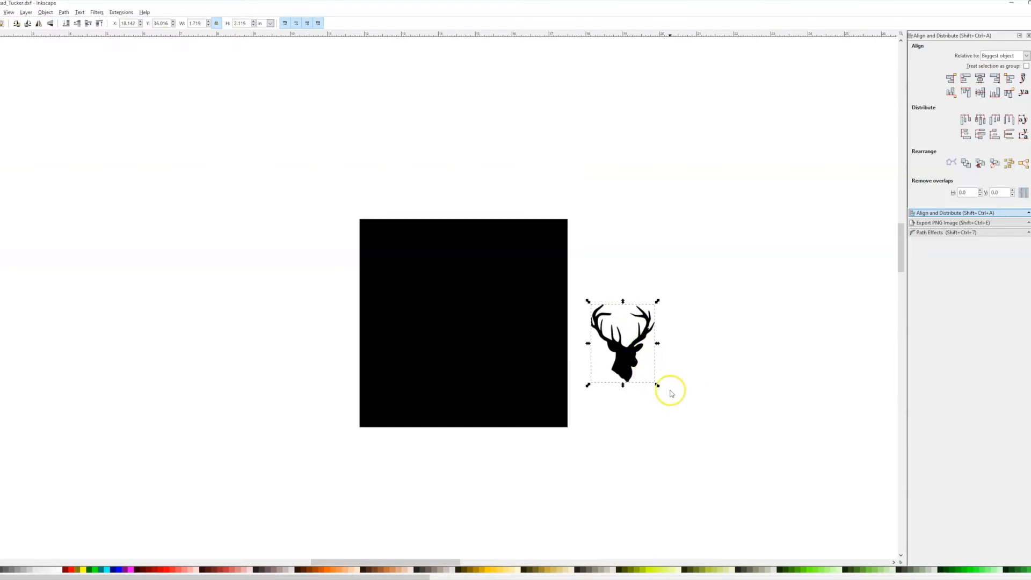
- Scale the traced deer head proportionally to a height of 3.5 in and place it on the upper part of the black square
{"action": "left_click_drag", "start_coordinate": [657, 385], "coordinate": [672, 402]}
{"action": "left_click", "coordinate": [195, 24]}
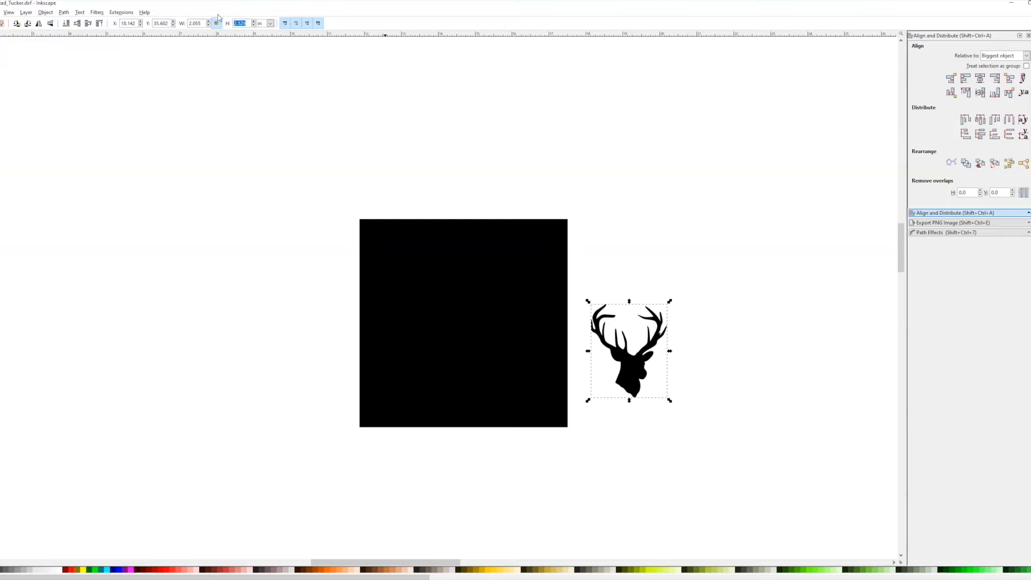
{"action": "type", "text": "3.5"}
{"action": "key", "text": "Return"}
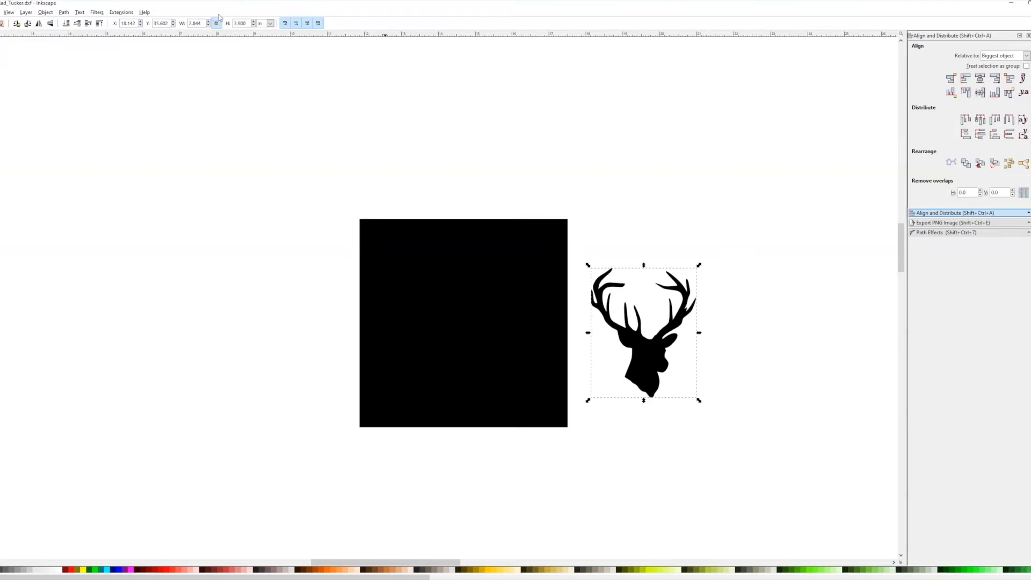
{"action": "left_click_drag", "start_coordinate": [658, 360], "coordinate": [469, 326]}
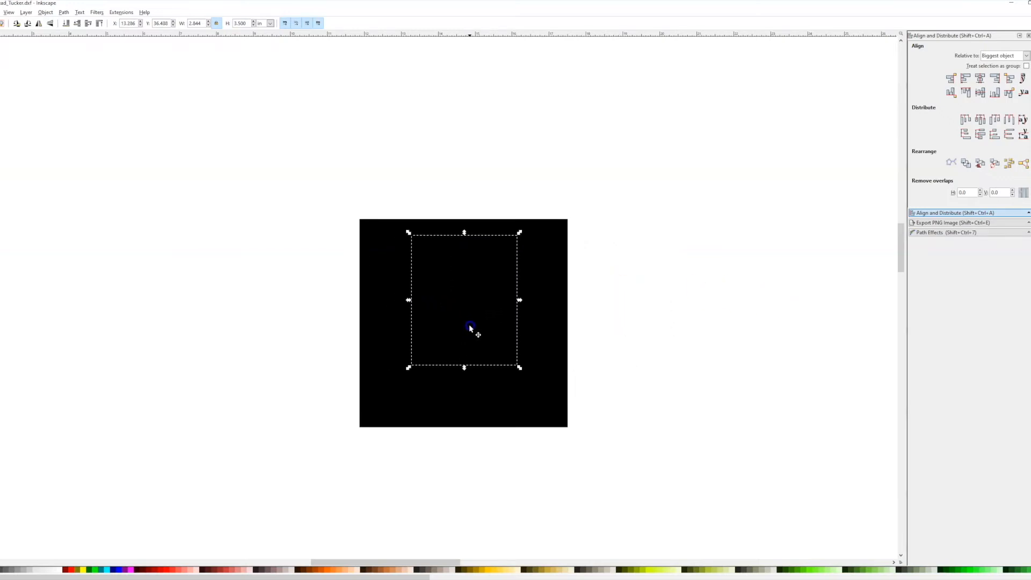
- Center the deer head and the square on the vertical axis, relative to the biggest object
{"action": "left_click", "coordinate": [629, 178]}
{"action": "left_click_drag", "start_coordinate": [632, 153], "coordinate": [328, 485]}
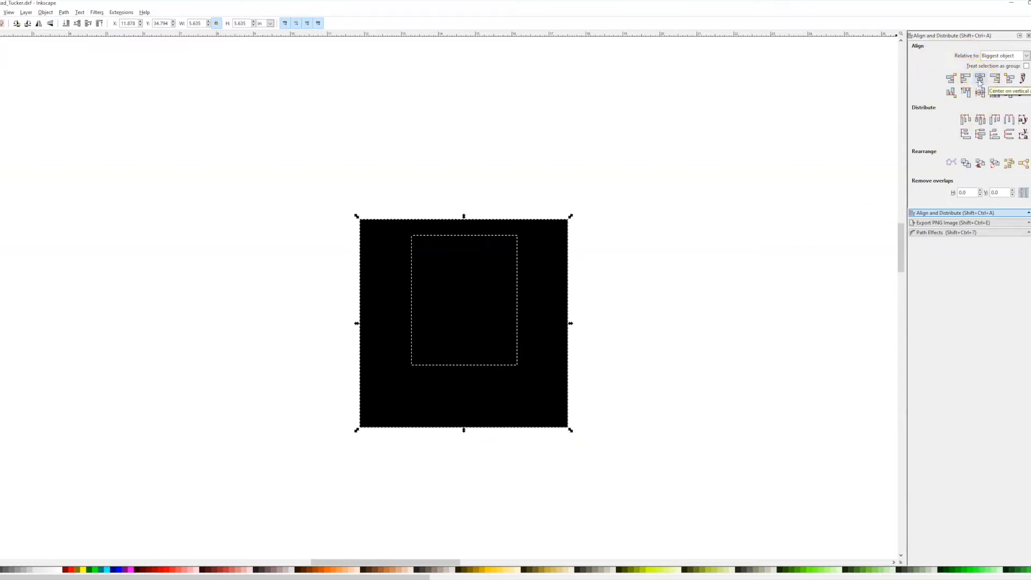
{"action": "left_click", "coordinate": [980, 81]}
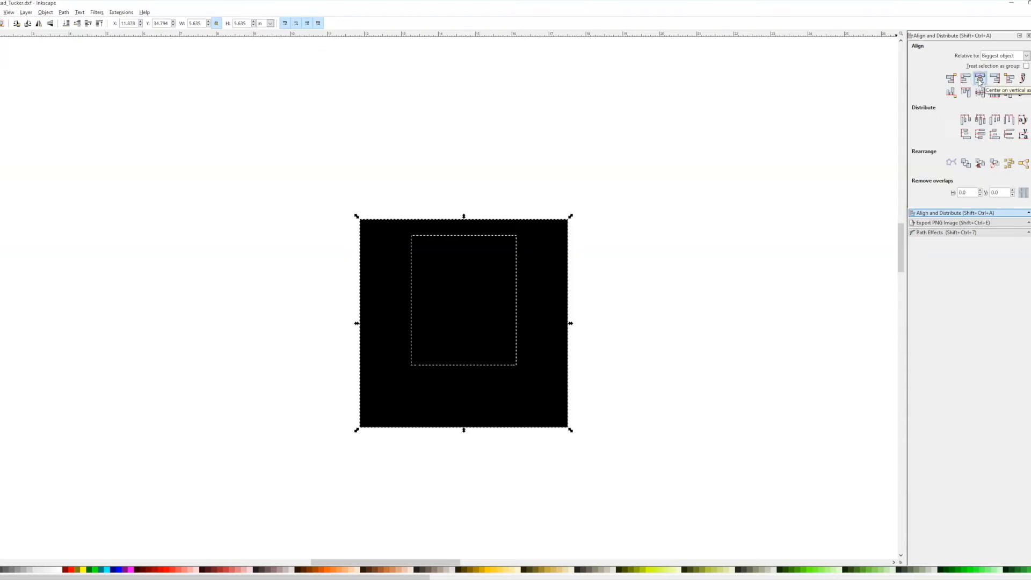
- Move the square to the right with the deer head overlapping its left edge, and center both on the vertical axis again
{"action": "left_click", "coordinate": [598, 340]}
{"action": "left_click_drag", "start_coordinate": [548, 382], "coordinate": [710, 376]}
{"action": "left_click_drag", "start_coordinate": [493, 324], "coordinate": [544, 311]}
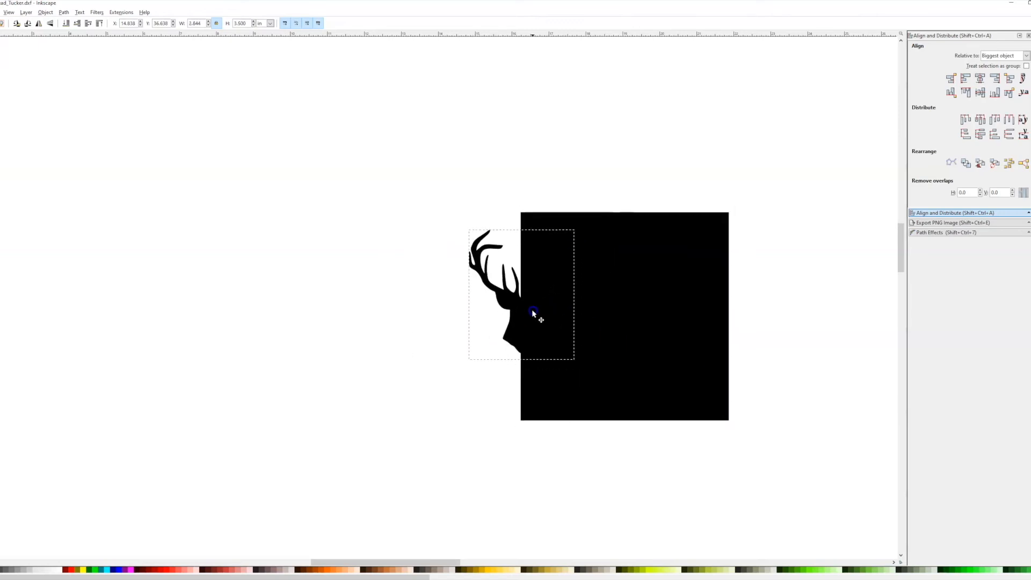
{"action": "left_click_drag", "start_coordinate": [803, 145], "coordinate": [330, 514]}
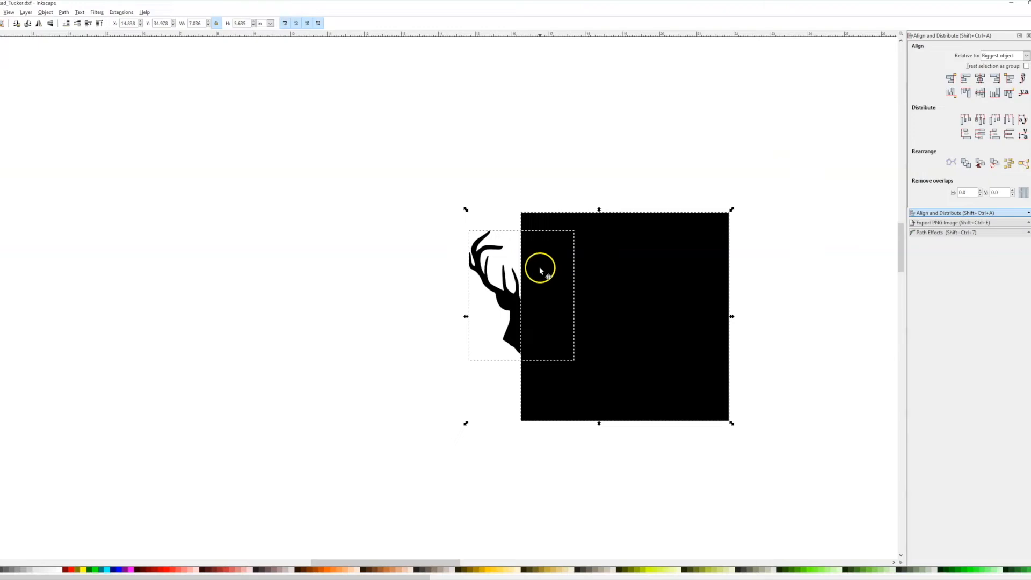
{"action": "left_click", "coordinate": [980, 80]}
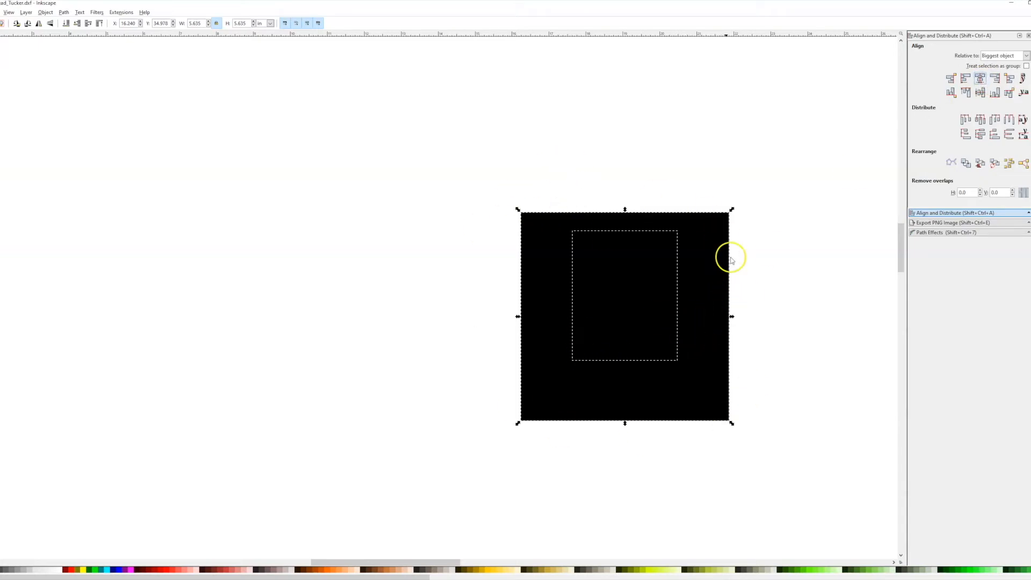
- Cut the deer head out of the square with Exclusion and move the resulting piece higher on the canvas
{"action": "left_click", "coordinate": [64, 12]}
{"action": "left_click", "coordinate": [76, 89]}
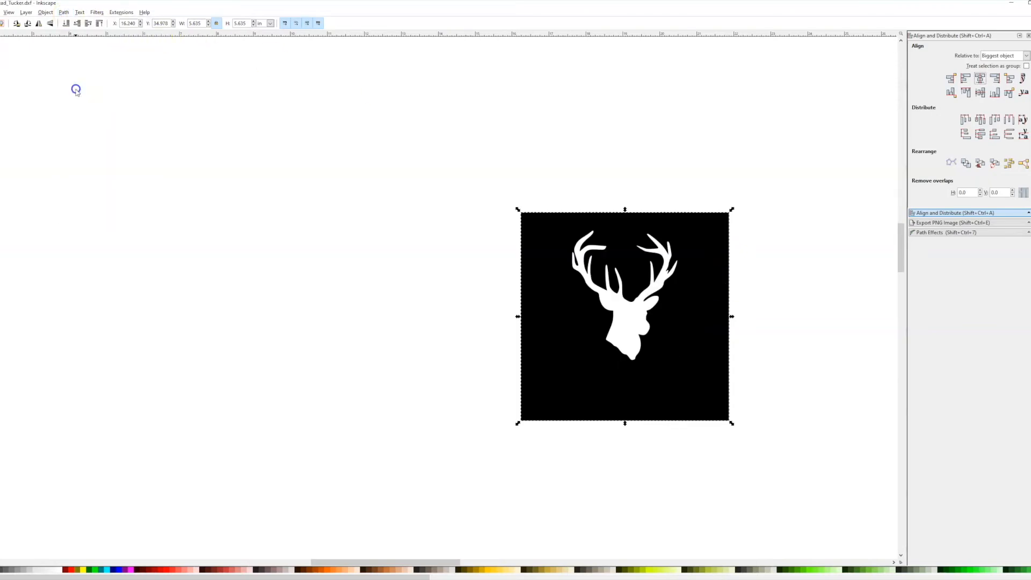
{"action": "left_click_drag", "start_coordinate": [714, 314], "coordinate": [504, 294]}
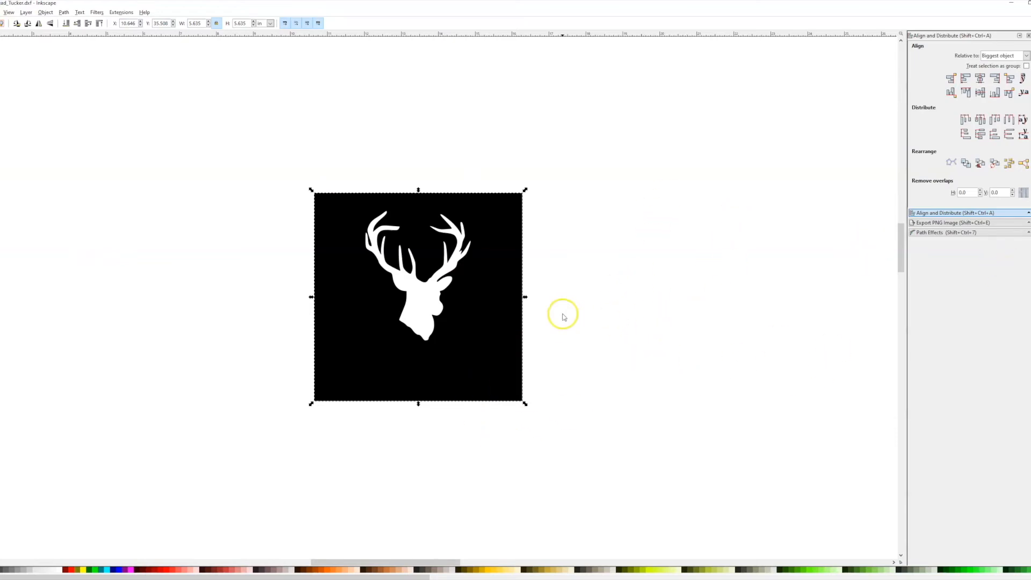
{"action": "left_click_drag", "start_coordinate": [497, 287], "coordinate": [588, 162]}
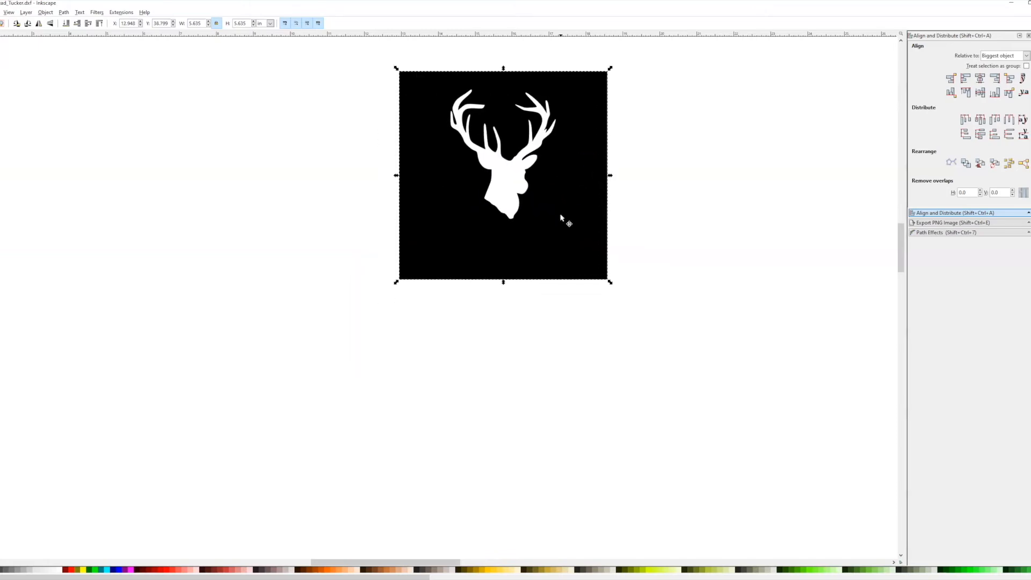
- Add the person's name as text below the square and enlarge it proportionally to about 3.17 in wide and 0.75 in high
{"action": "left_click", "coordinate": [0, 205]}
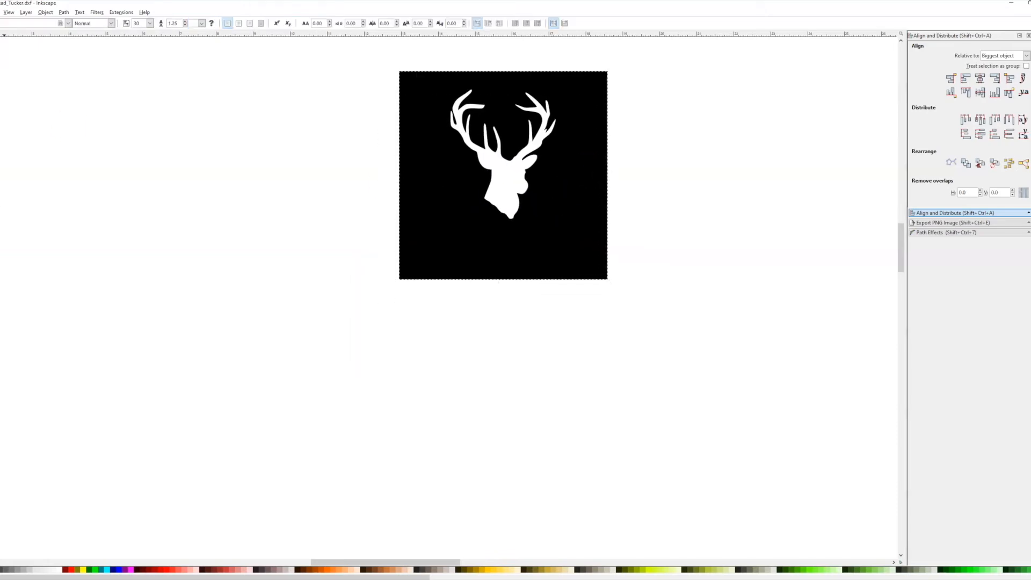
{"action": "left_click", "coordinate": [426, 314]}
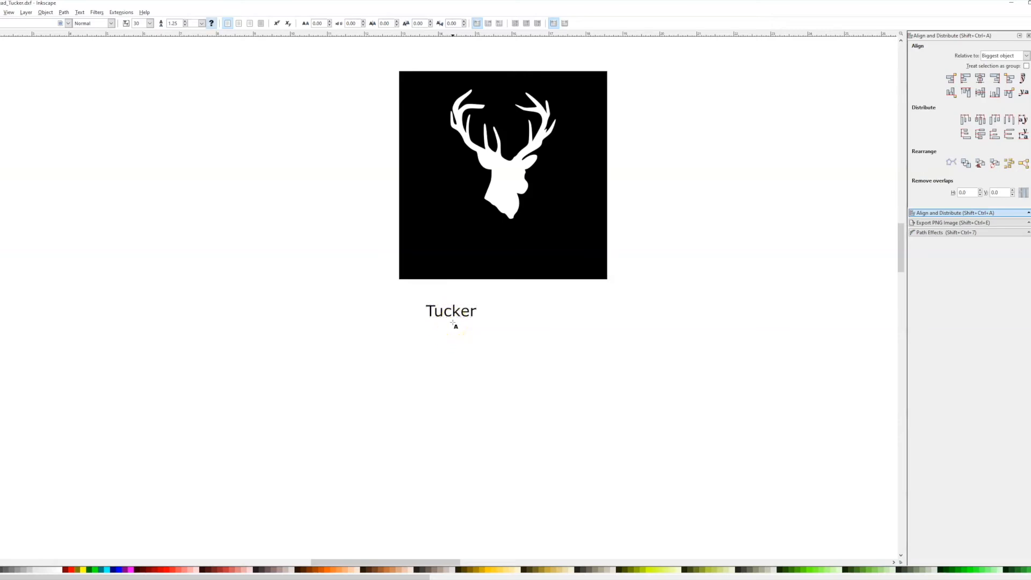
{"action": "key", "text": "F1"}
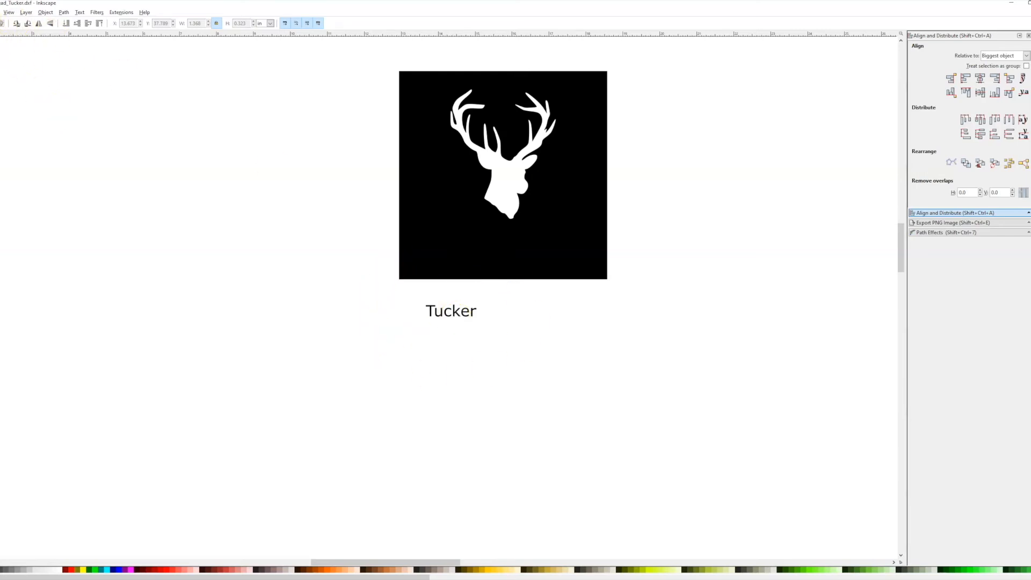
{"action": "left_click", "coordinate": [442, 310]}
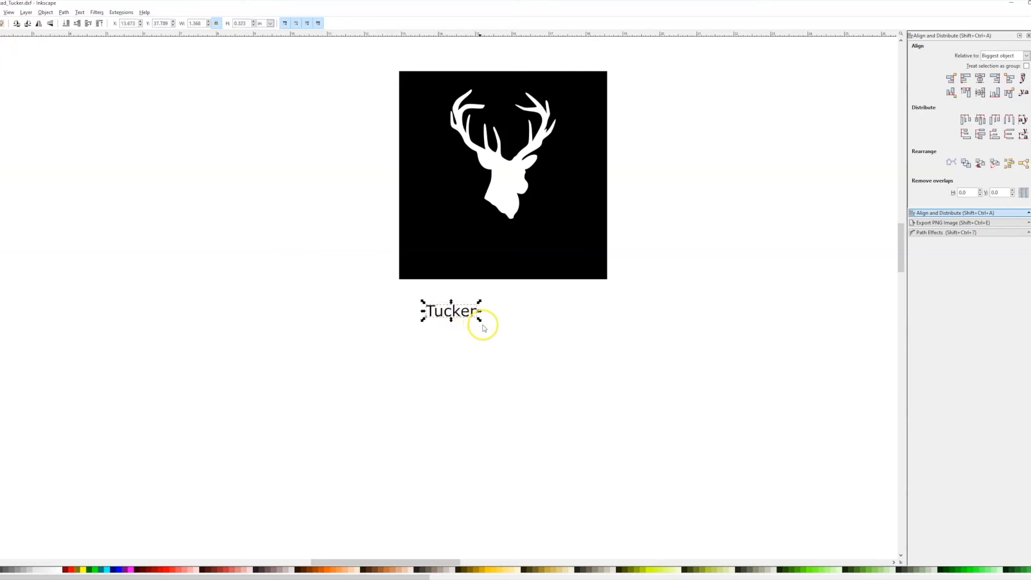
{"action": "left_click_drag", "start_coordinate": [478, 320], "coordinate": [546, 368]}
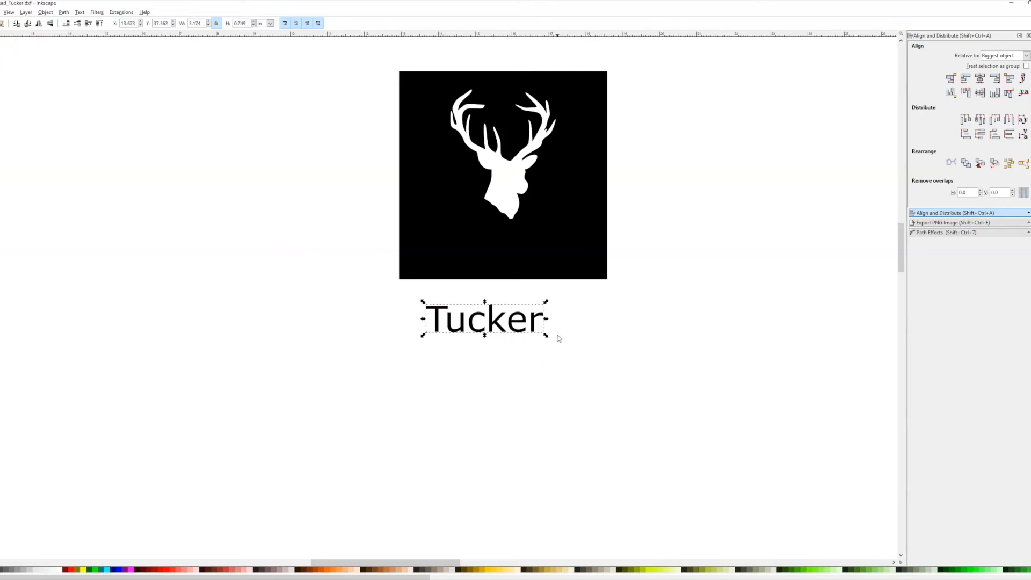
- Stretch the name text to about 4.77 in wide without changing its height and place it over the square's lower right edge
{"action": "left_click_drag", "start_coordinate": [547, 319], "coordinate": [627, 257]}
{"action": "left_click", "coordinate": [664, 97]}
{"action": "left_click", "coordinate": [546, 260]}
{"action": "left_click", "coordinate": [672, 120]}
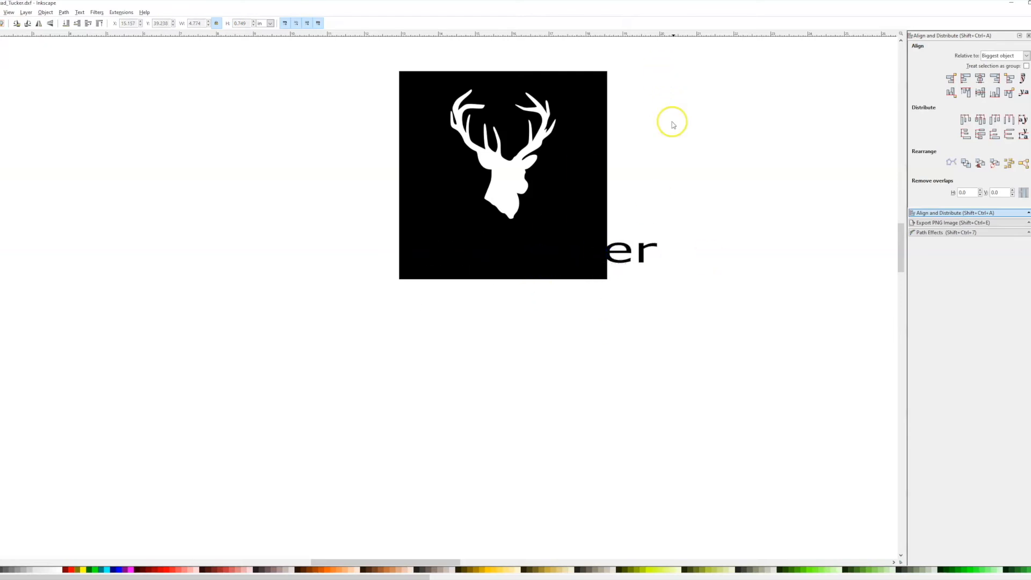
- Center the name text horizontally on the square, cut it out with Exclusion, and move the resulting piece lower on the canvas
{"action": "left_click_drag", "start_coordinate": [706, 55], "coordinate": [273, 388]}
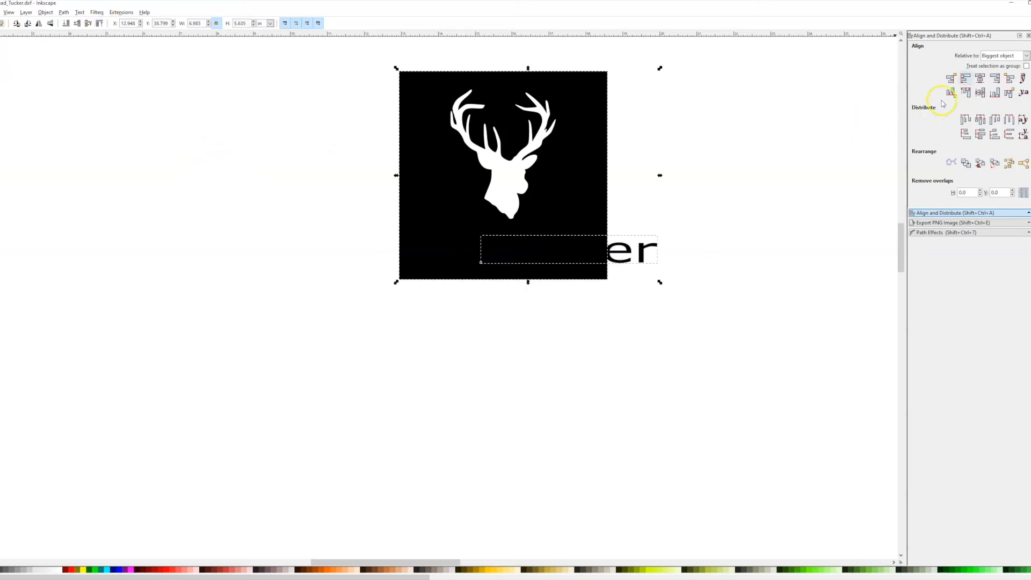
{"action": "left_click", "coordinate": [981, 79]}
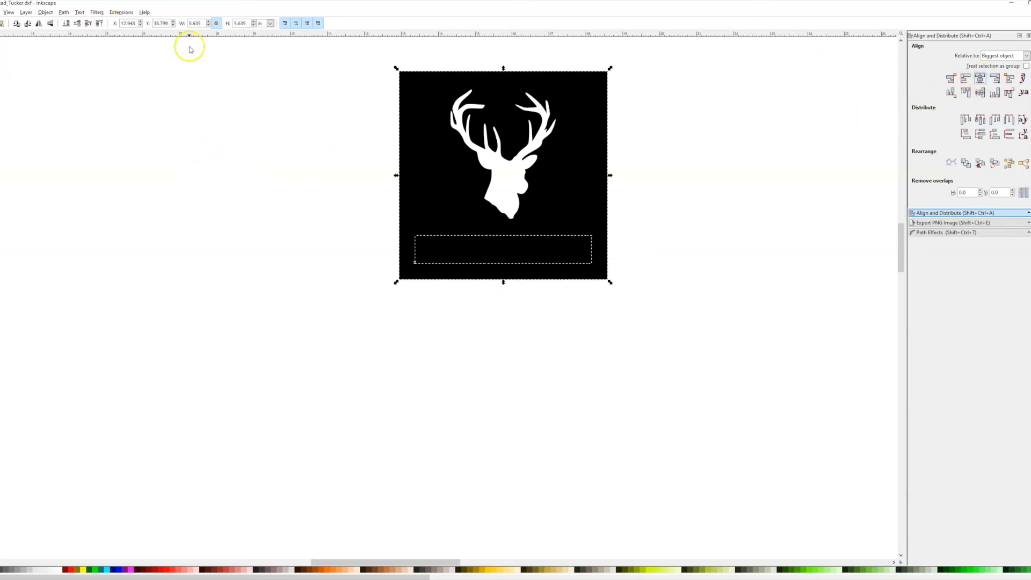
{"action": "left_click", "coordinate": [63, 12]}
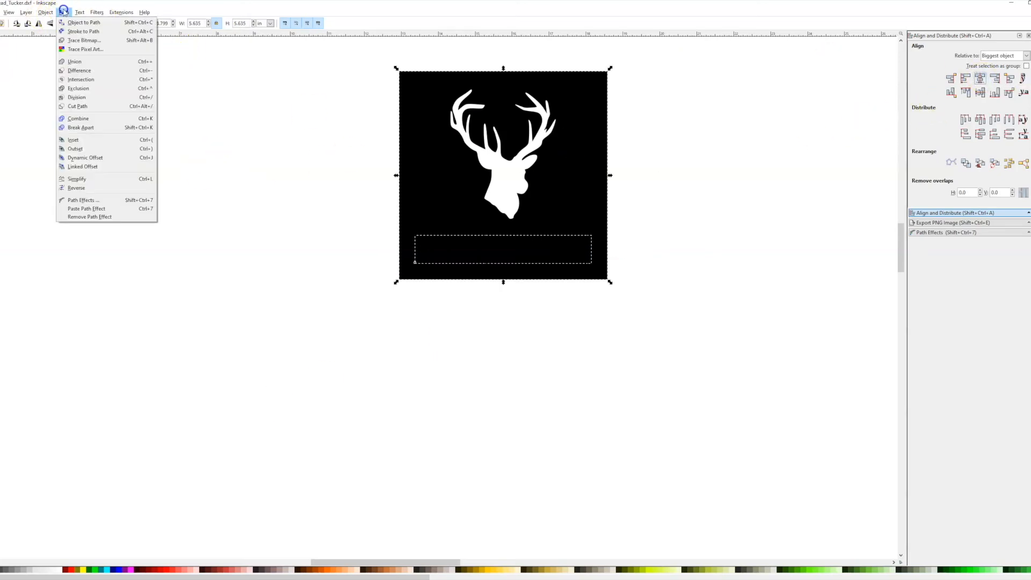
{"action": "left_click", "coordinate": [79, 88]}
{"action": "left_click_drag", "start_coordinate": [564, 196], "coordinate": [576, 291]}
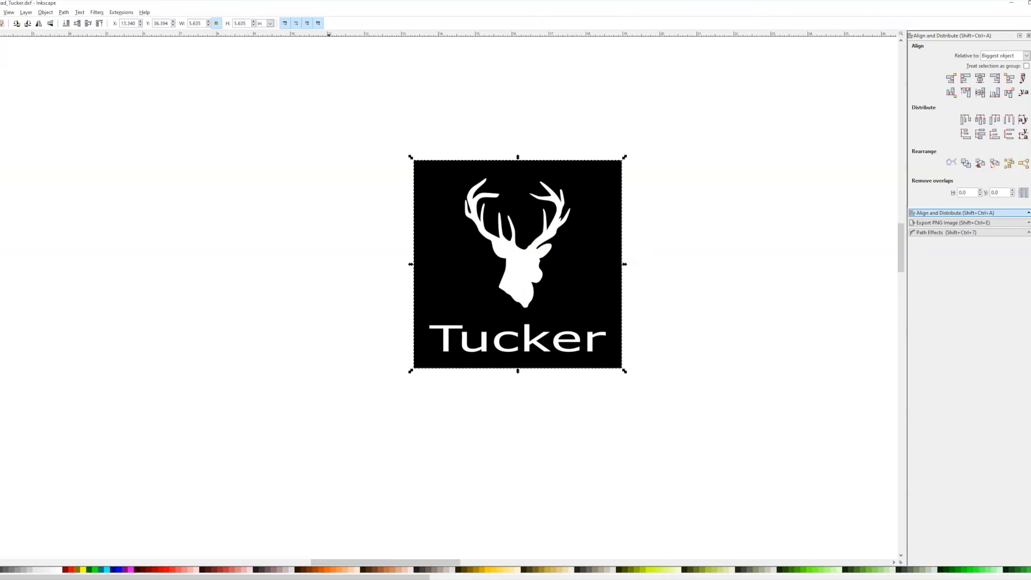
- Save the design as a Desktop Cutting Plotter (AutoCAD DXF R14) file with the offered export options, replacing the existing file in the Inkscape Demo folder
{"action": "left_click", "coordinate": [0, 12]}
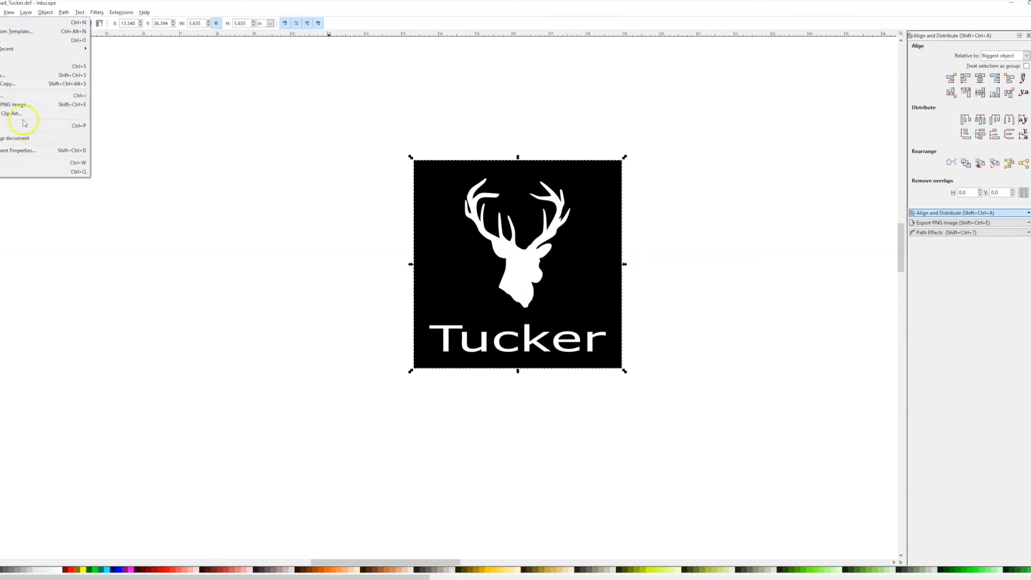
{"action": "left_click", "coordinate": [1, 77]}
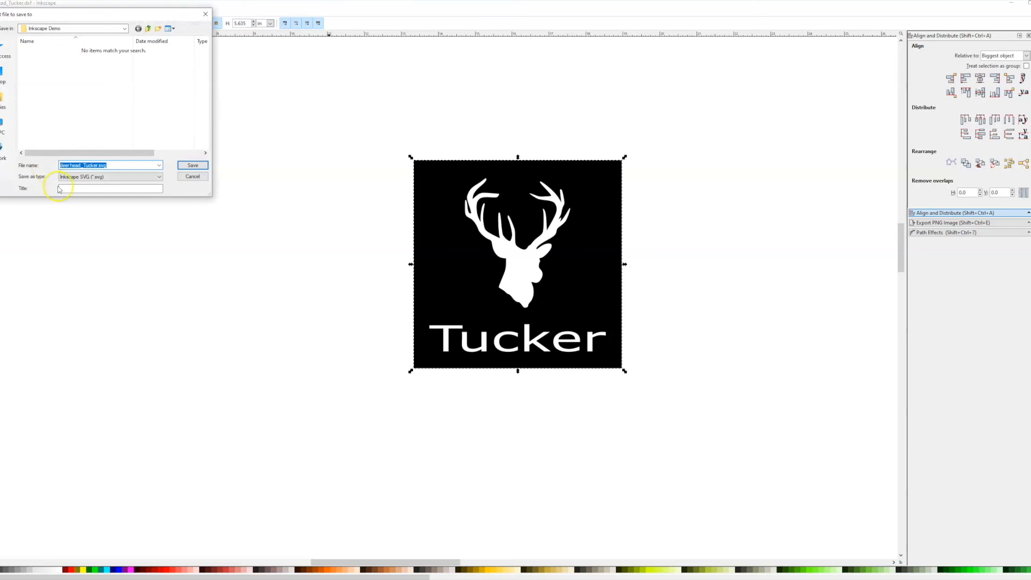
{"action": "left_click", "coordinate": [127, 177]}
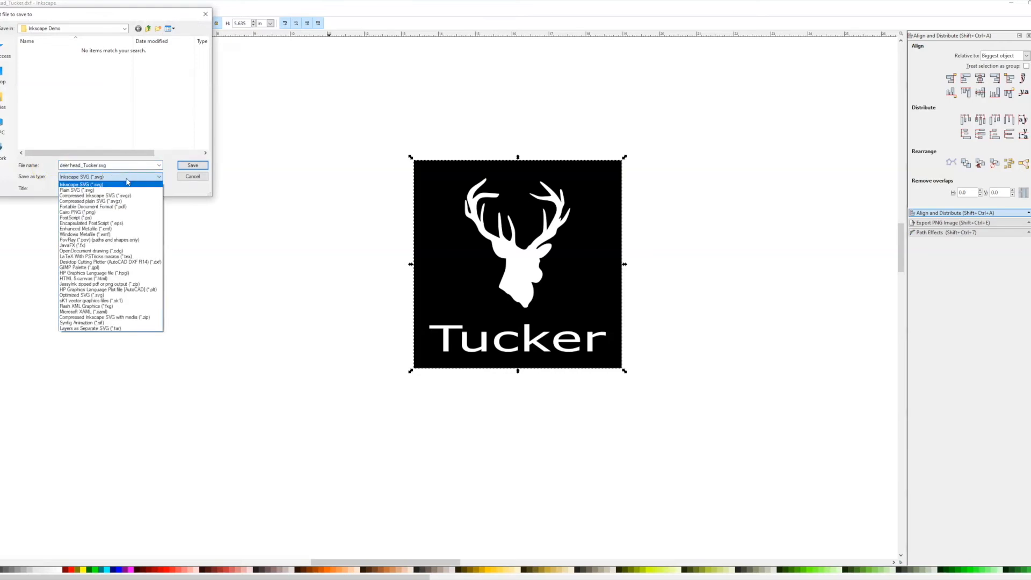
{"action": "left_click", "coordinate": [139, 262]}
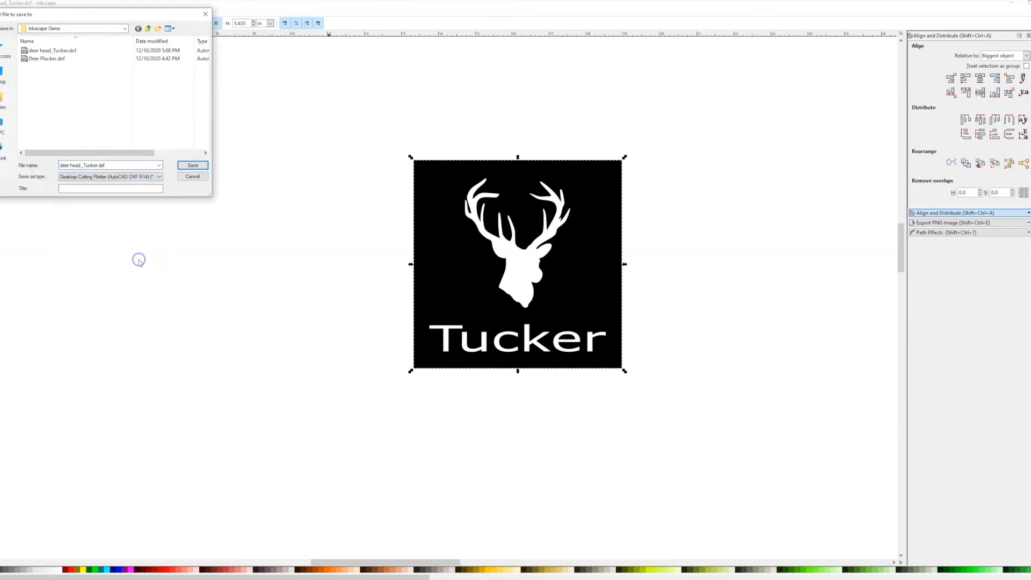
{"action": "double_click", "coordinate": [104, 164]}
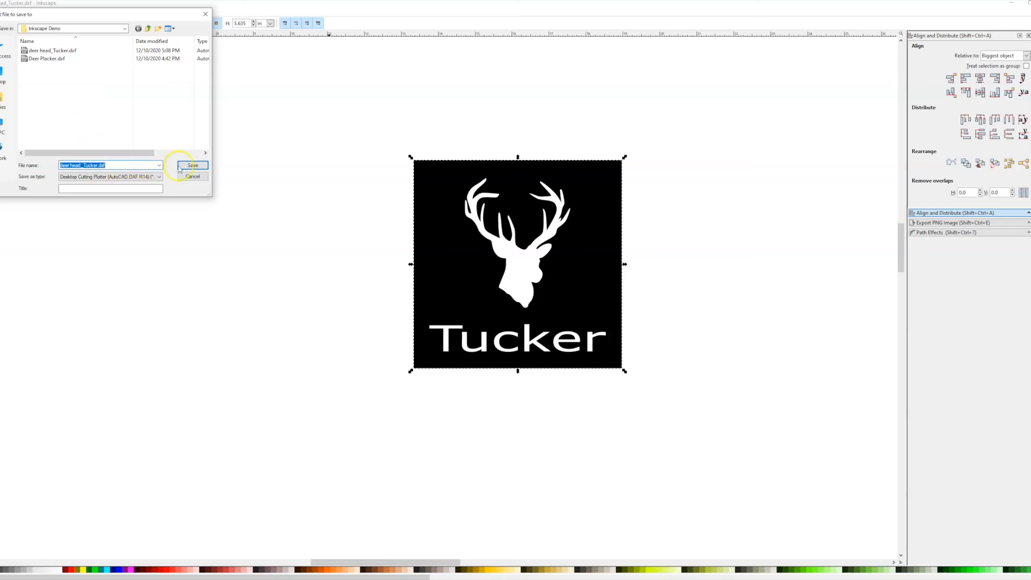
{"action": "left_click", "coordinate": [200, 169]}
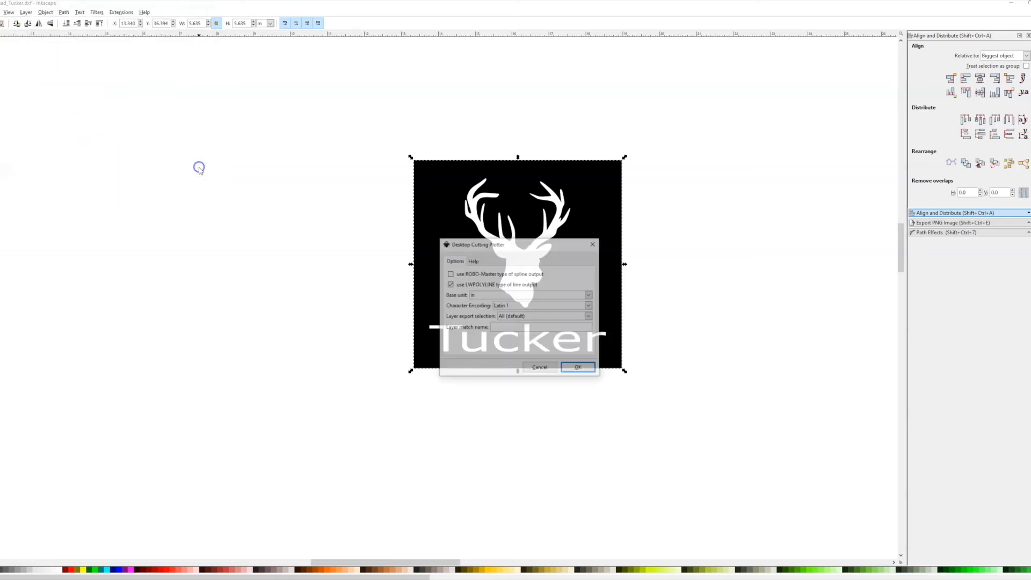
{"action": "left_click", "coordinate": [580, 368]}
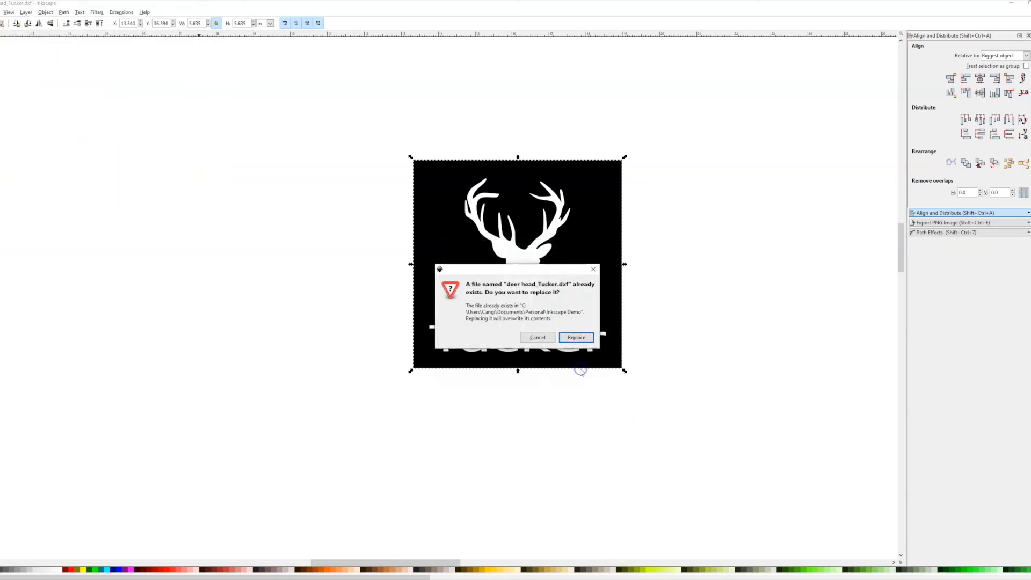
{"action": "left_click", "coordinate": [576, 338]}
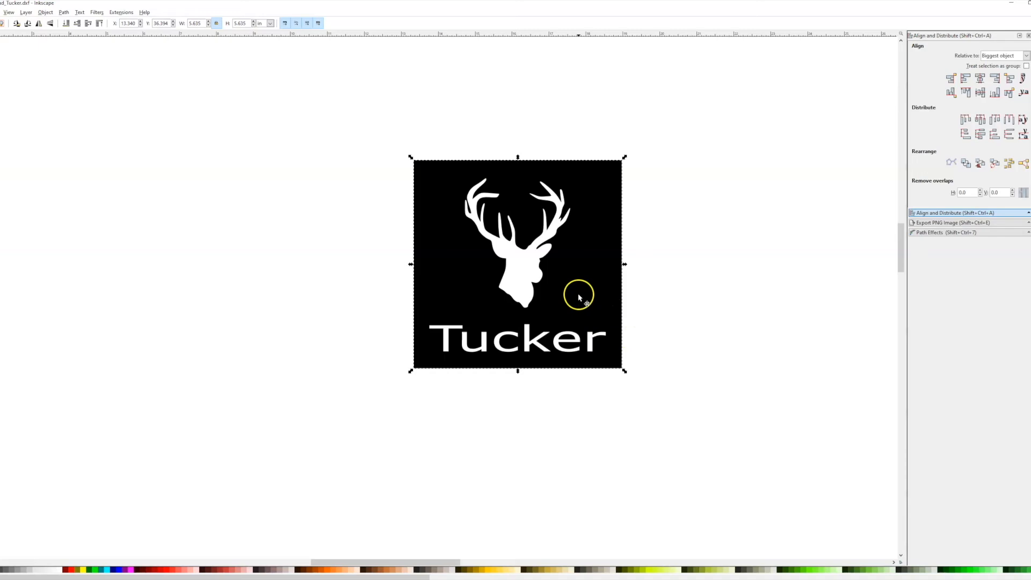
- Draw a narrow vertical rectangle about 0.13 in wide and 0.50 in high, and place it across the letter "e" as a bridge
{"action": "scroll", "coordinate": [561, 394], "scroll_direction": "down", "scroll_amount": 1}
{"action": "scroll", "coordinate": [567, 338], "scroll_direction": "up", "scroll_amount": 2}
{"action": "scroll", "coordinate": [563, 333], "scroll_direction": "up", "scroll_amount": 1}
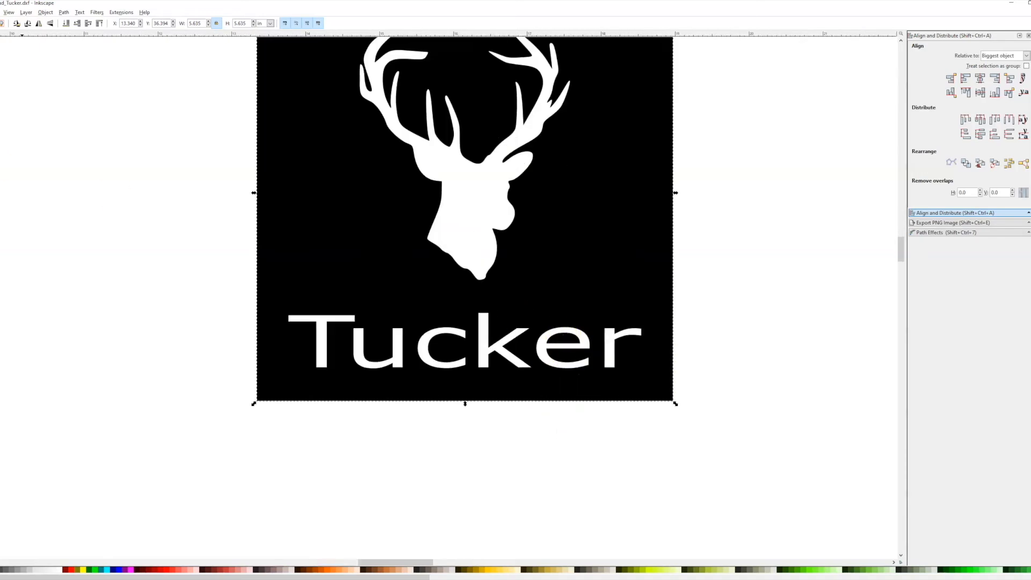
{"action": "key", "text": "r"}
{"action": "left_click_drag", "start_coordinate": [215, 299], "coordinate": [215, 299]}
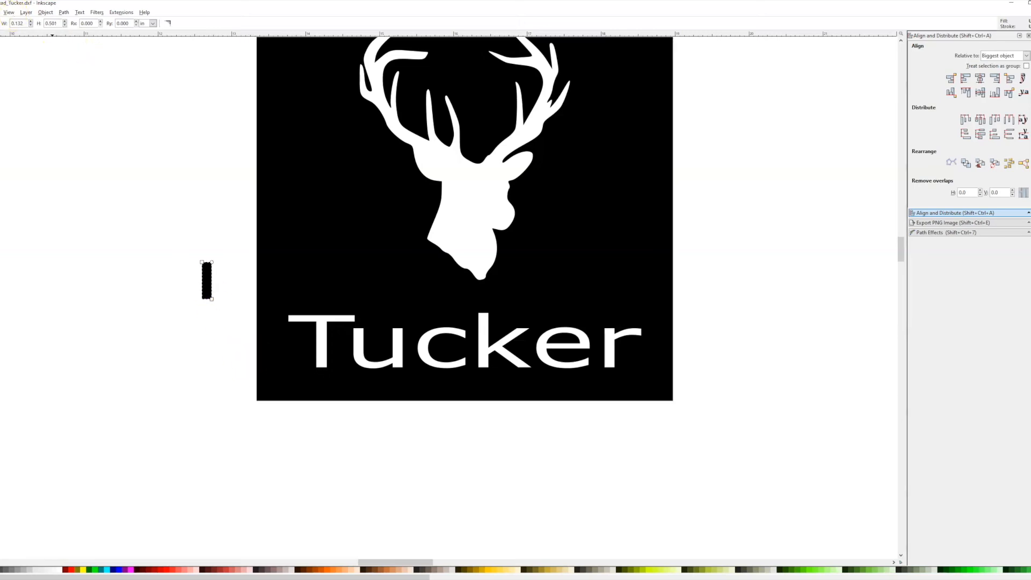
{"action": "key", "text": "s"}
{"action": "left_click_drag", "start_coordinate": [207, 279], "coordinate": [566, 337]}
{"action": "left_click", "coordinate": [790, 368]}
{"action": "scroll", "coordinate": [605, 351], "scroll_direction": "down", "scroll_amount": 1}
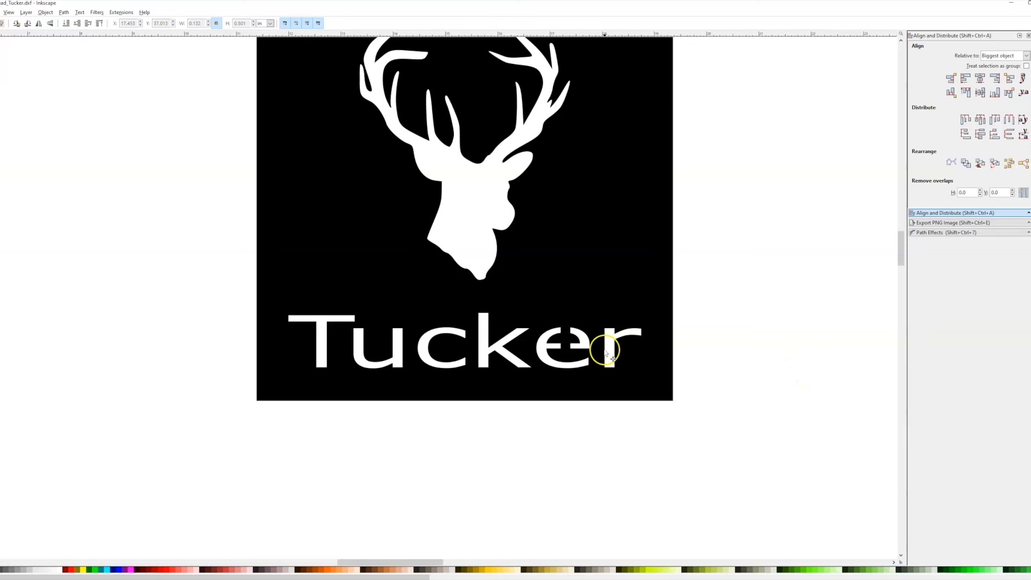
{"action": "scroll", "coordinate": [606, 351], "scroll_direction": "down", "scroll_amount": 2}
- Merge the bridge bar and the square with Union, move the merged piece slightly, and check the bridged "e" up close
{"action": "left_click_drag", "start_coordinate": [670, 132], "coordinate": [392, 396]}
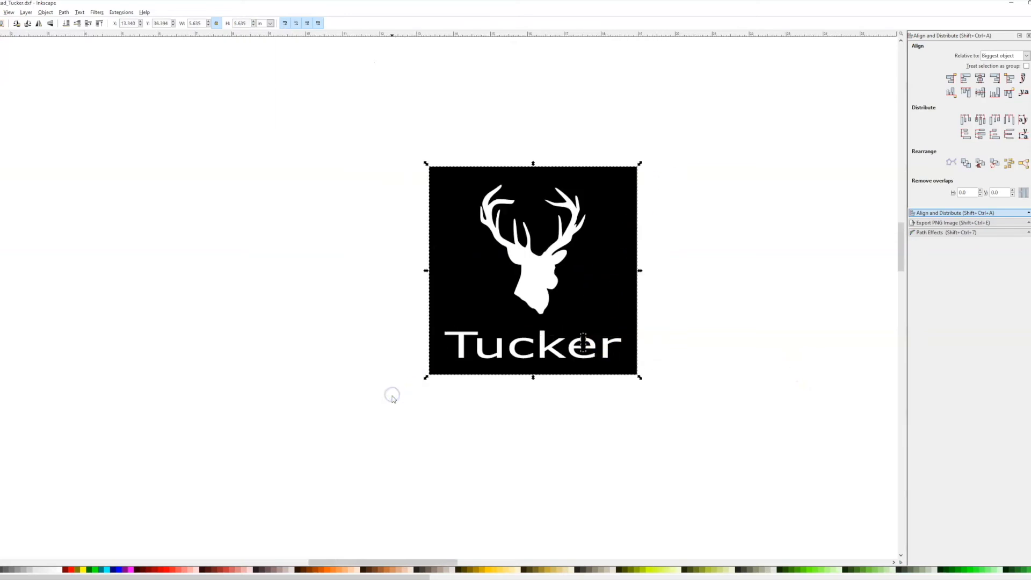
{"action": "left_click", "coordinate": [63, 12]}
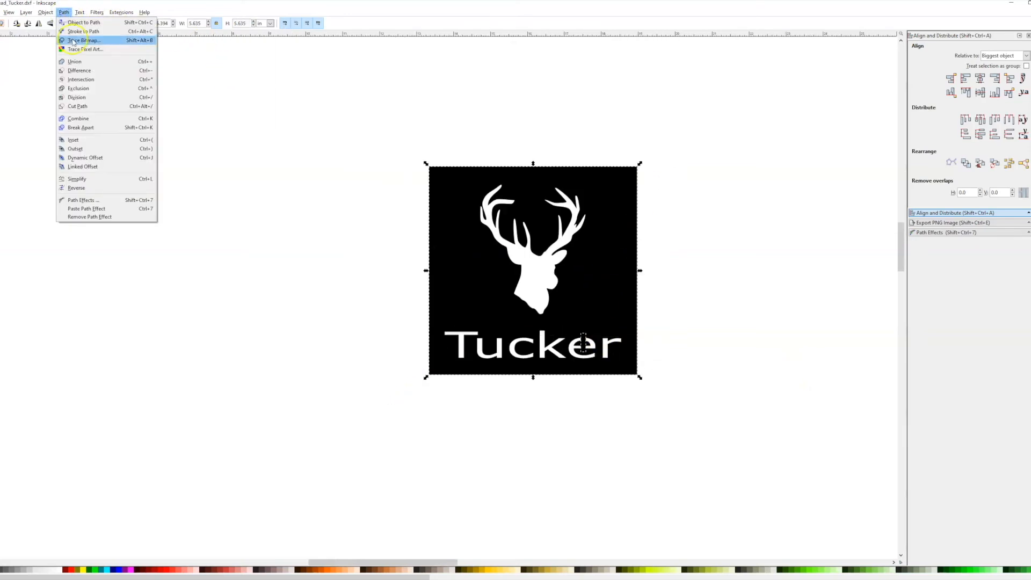
{"action": "left_click", "coordinate": [82, 62]}
{"action": "left_click_drag", "start_coordinate": [583, 312], "coordinate": [544, 301]}
{"action": "scroll", "coordinate": [527, 336], "scroll_direction": "down", "scroll_amount": 1}
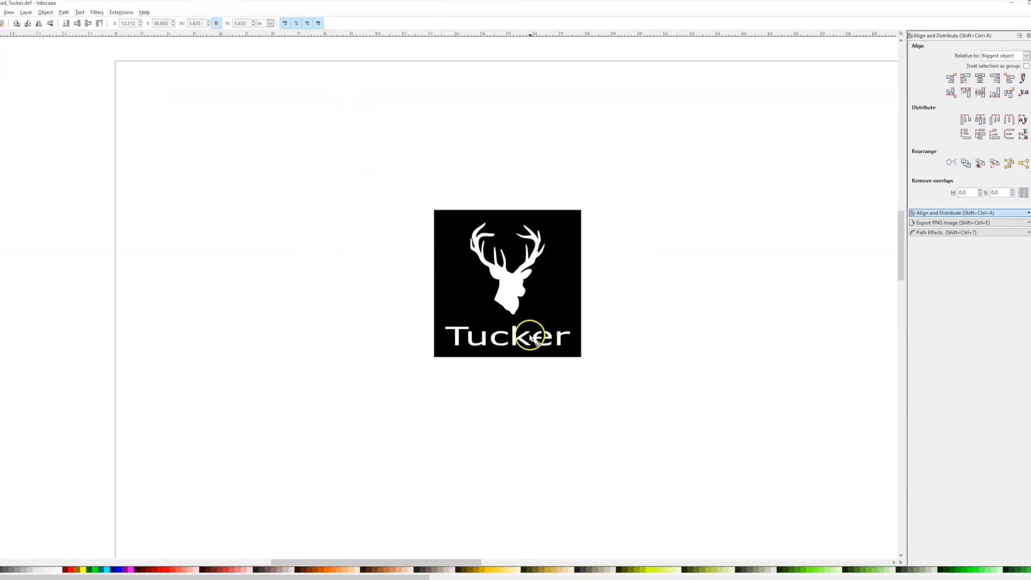
{"action": "scroll", "coordinate": [537, 343], "scroll_direction": "up", "scroll_amount": 2}
{"action": "scroll", "coordinate": [558, 341], "scroll_direction": "up", "scroll_amount": 1}
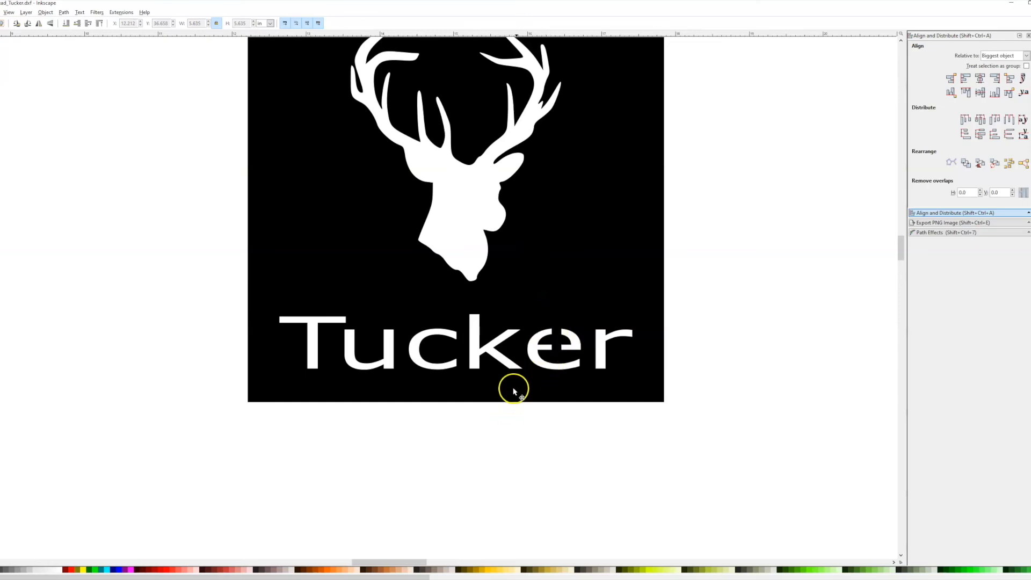
{"action": "scroll", "coordinate": [524, 424], "scroll_direction": "down", "scroll_amount": 1}
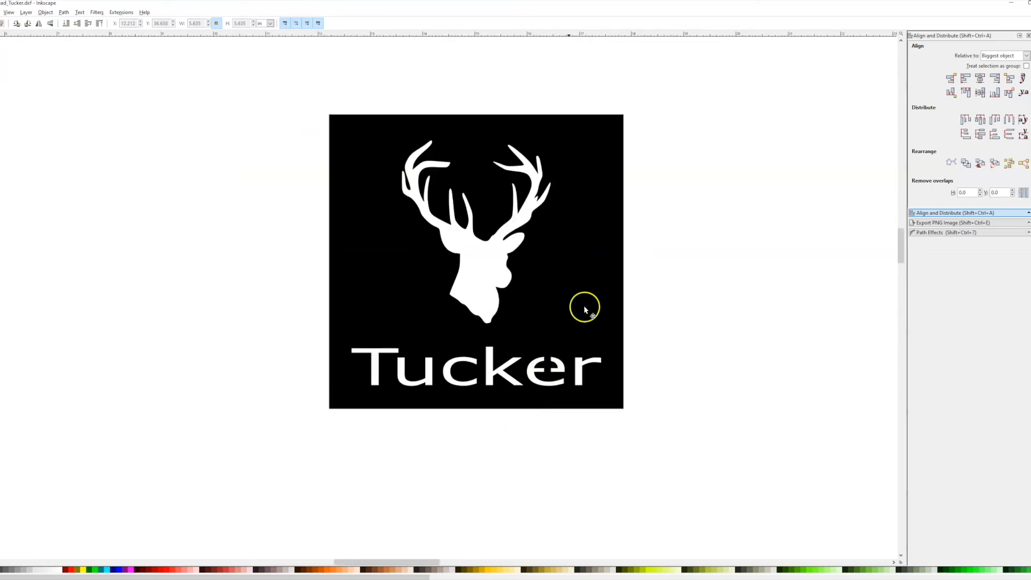
{"action": "left_click", "coordinate": [65, 12]}
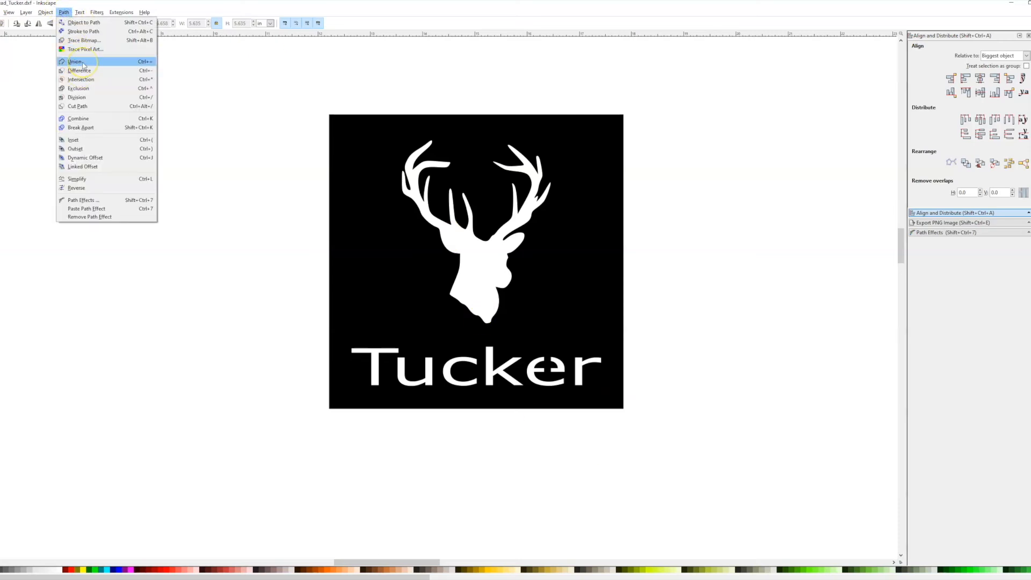
{"action": "left_click", "coordinate": [663, 346]}
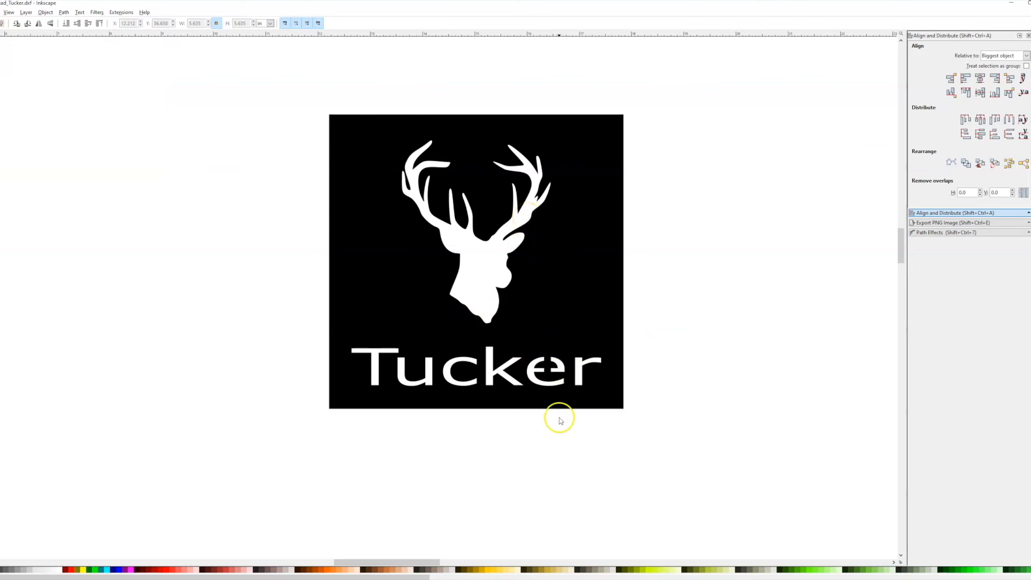
- Draw a horizontal rectangle beside the square's left edge and shift the square so that it overlaps the rectangle's right end
{"action": "key", "text": "r"}
{"action": "left_click_drag", "start_coordinate": [263, 247], "coordinate": [343, 304]}
{"action": "key", "text": "s"}
{"action": "left_click_drag", "start_coordinate": [302, 247], "coordinate": [377, 192]}
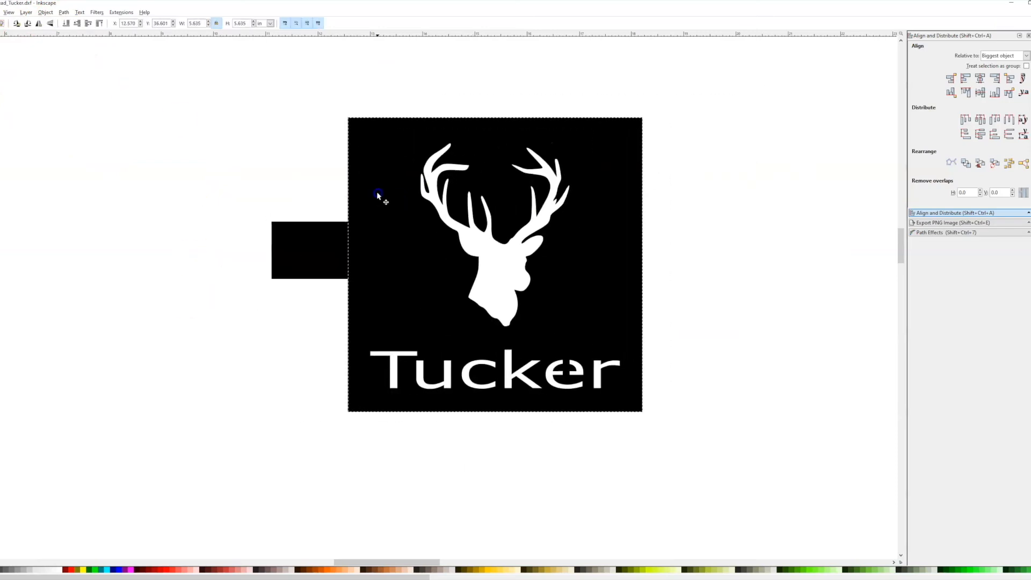
- Merge the side rectangle and the square with Union and move the combined shape slightly down and to the left
{"action": "left_click_drag", "start_coordinate": [691, 68], "coordinate": [248, 437]}
{"action": "left_click", "coordinate": [64, 12]}
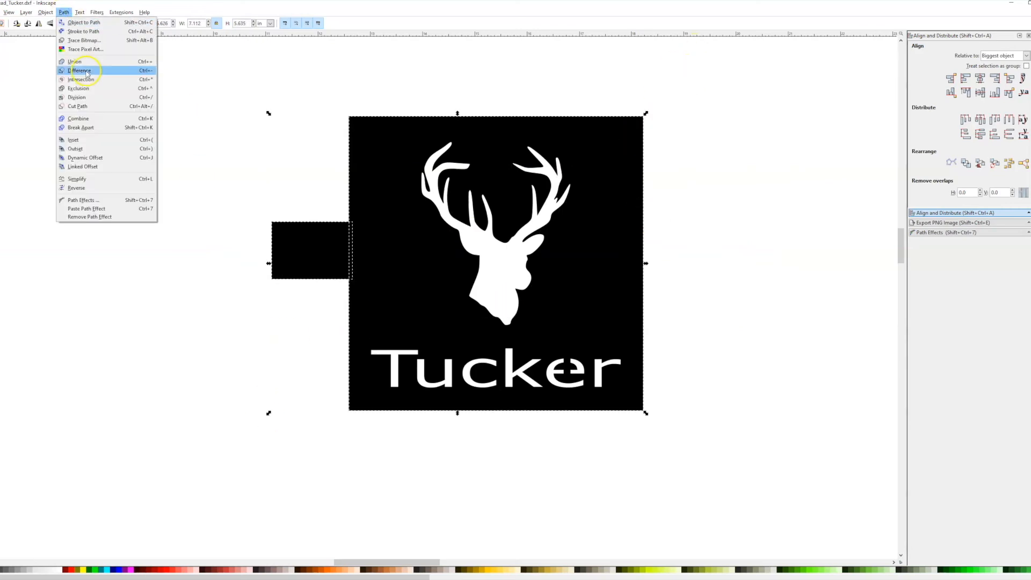
{"action": "left_click", "coordinate": [85, 65]}
{"action": "left_click_drag", "start_coordinate": [402, 193], "coordinate": [368, 201]}
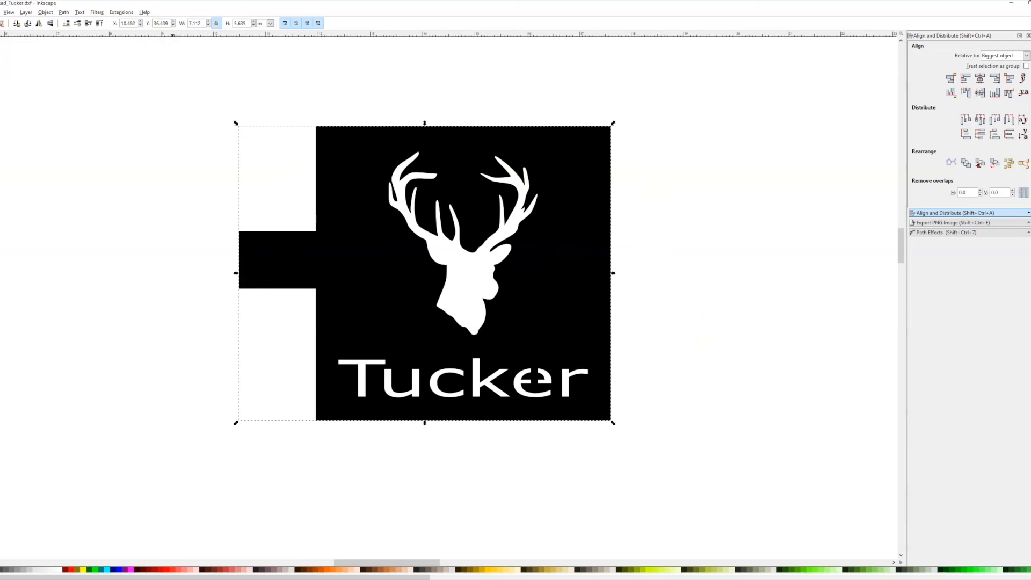
- Undo the combined shape's move, its union and the side rectangle, back to the plain square with the bridged name
{"action": "key", "text": "ctrl+z"}
{"action": "key", "text": "Escape"}
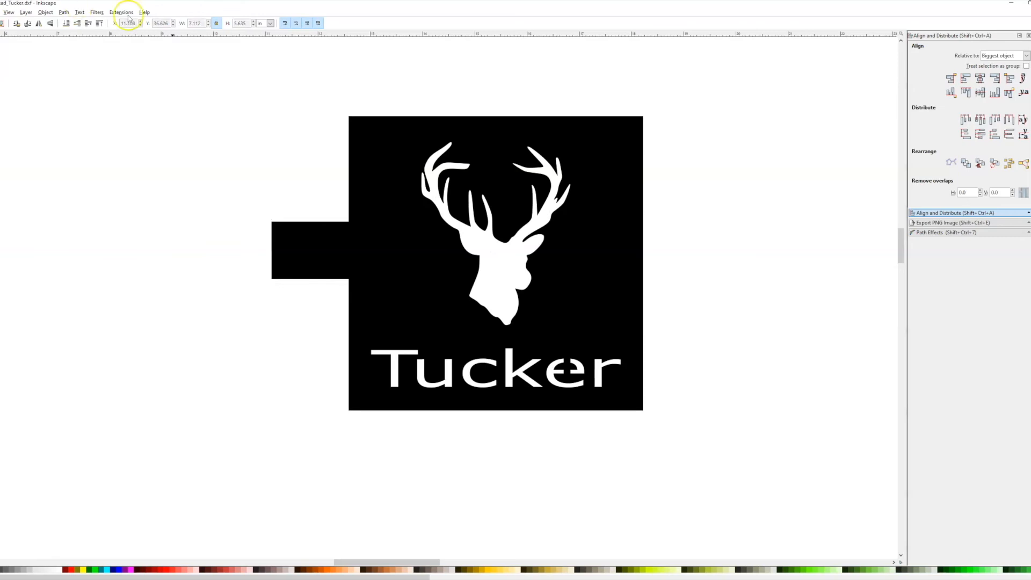
{"action": "key", "text": "ctrl+z"}
{"action": "key", "text": "ctrl+z"}
{"action": "key", "text": "ctrl+z"}
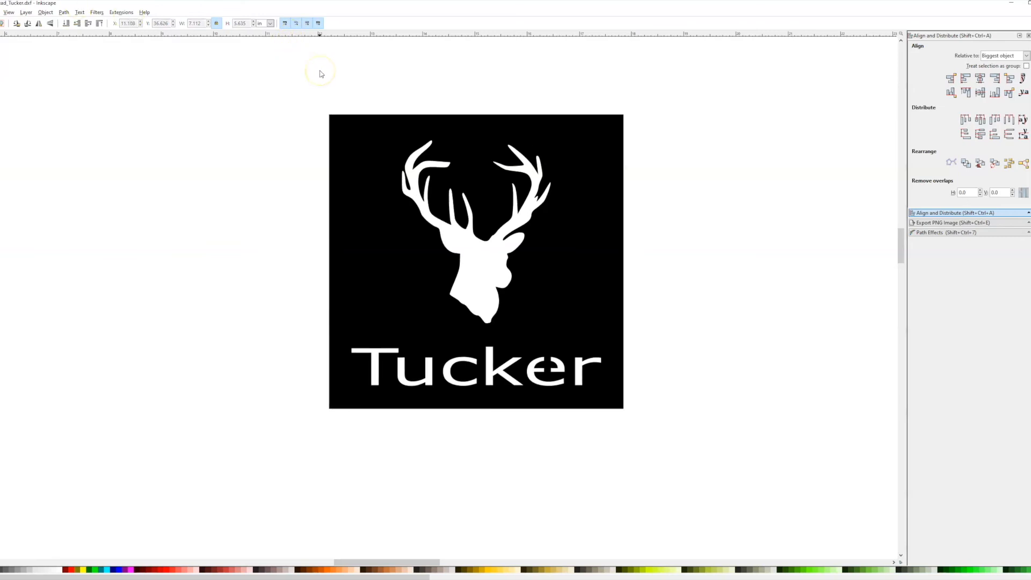
- Move the finished design slightly down and to the left, to about X 11.805 in and Y 36.195 in
{"action": "left_click", "coordinate": [598, 279]}
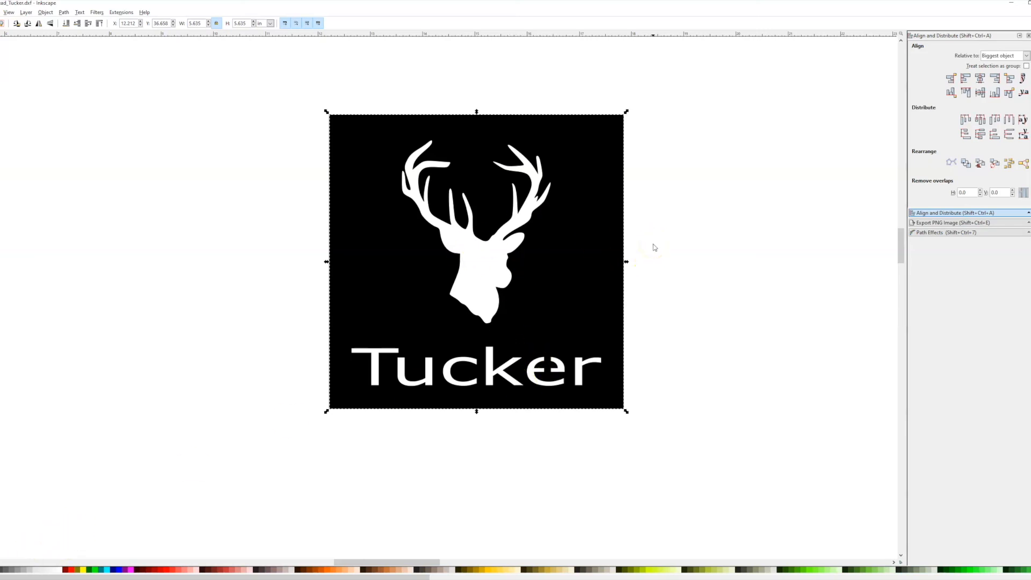
{"action": "left_click_drag", "start_coordinate": [562, 260], "coordinate": [540, 285]}
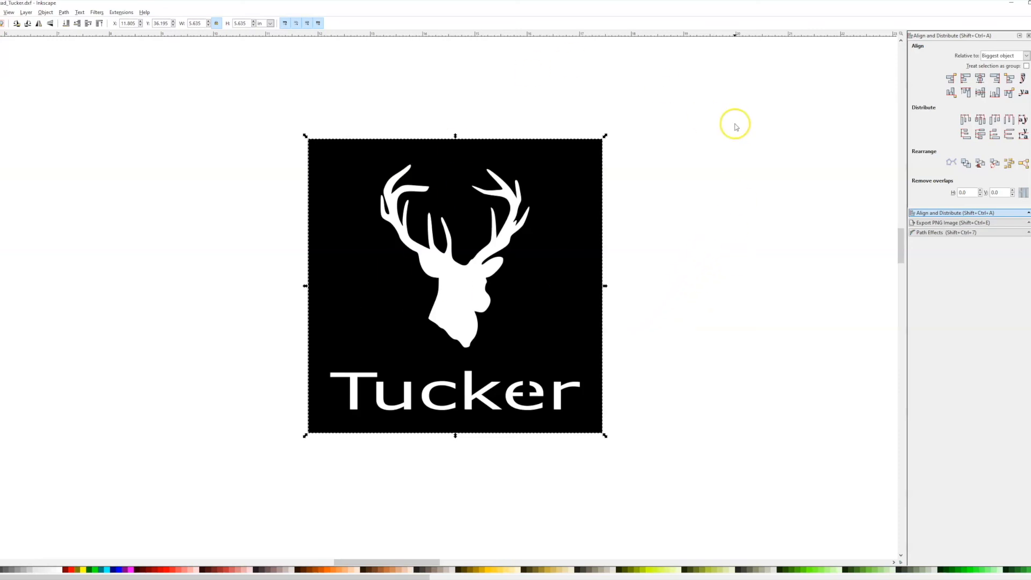
{"action": "left_click", "coordinate": [687, 103]}
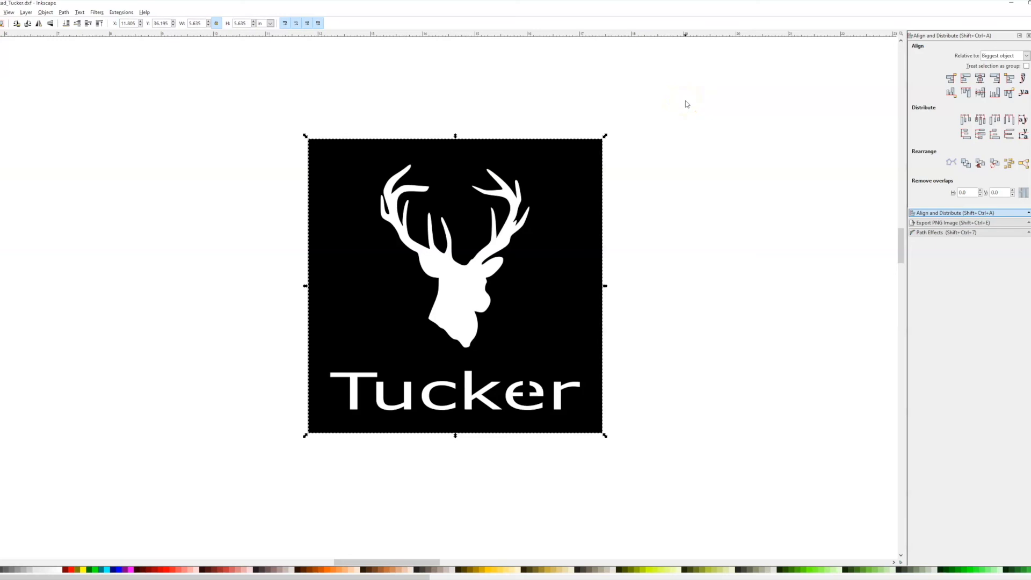